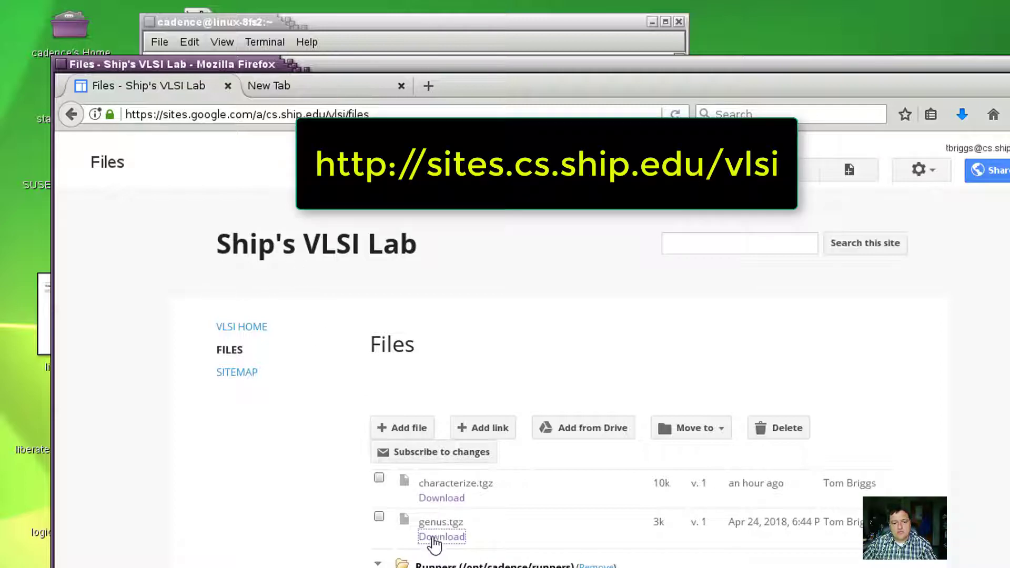
# Download genus.tgz from the Files page and extract it in the home directory with tar xvfz in the terminal
pyautogui.click(435, 538)
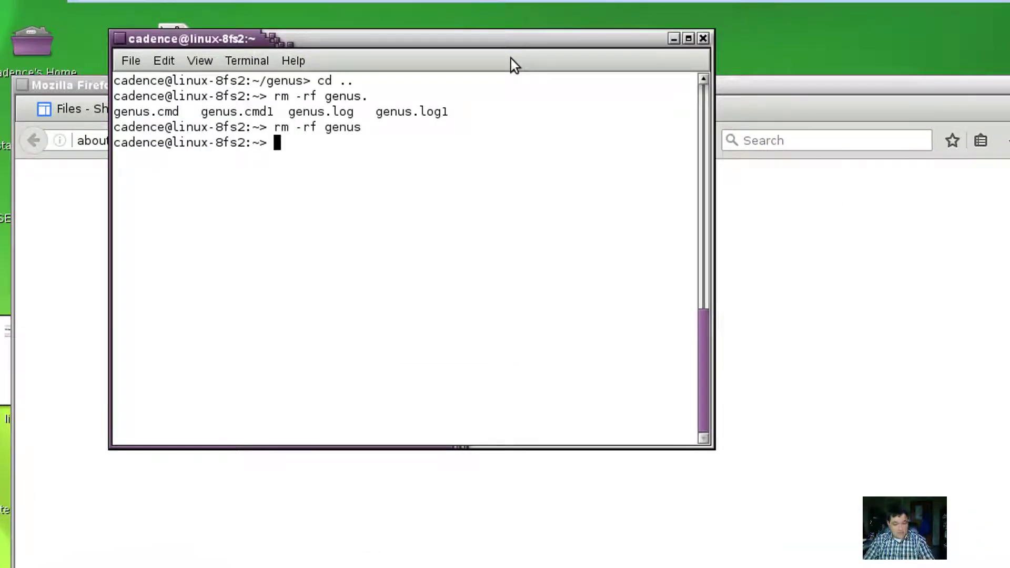
pyautogui.write('clear')
pyautogui.press('Return')
pyautogui.write('tar xv')
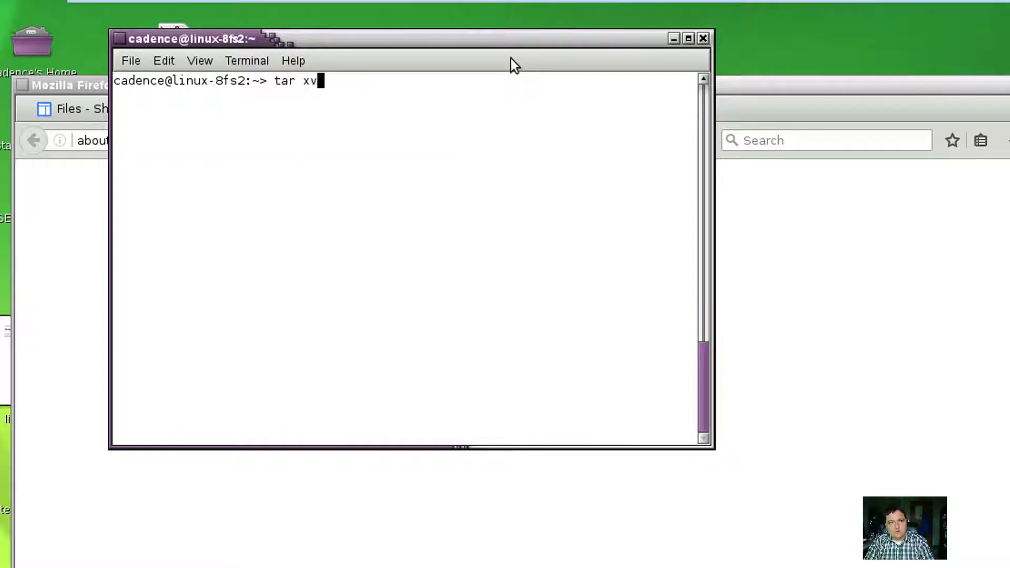
pyautogui.write('fz ~/Downloads/genus')
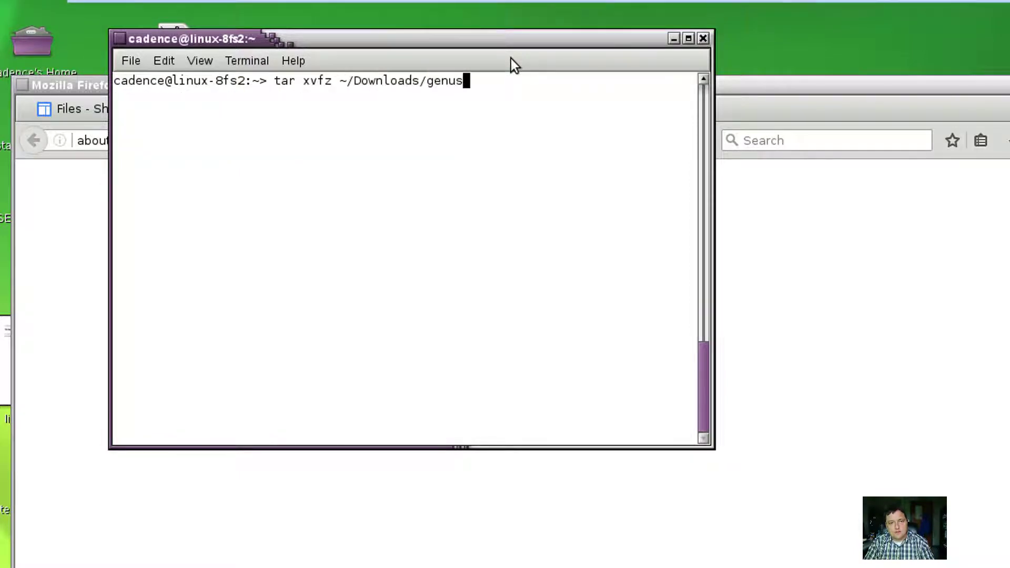
pyautogui.press('Tab')
pyautogui.press('Return')
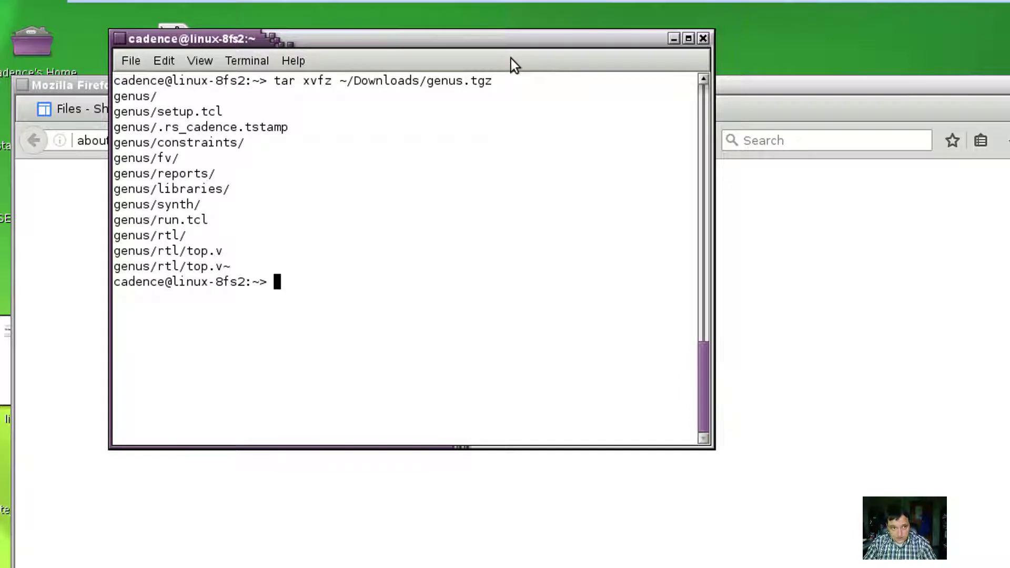
# Change into the extracted genus directory and list its contents
pyautogui.write('cd g')
pyautogui.press('Tab')
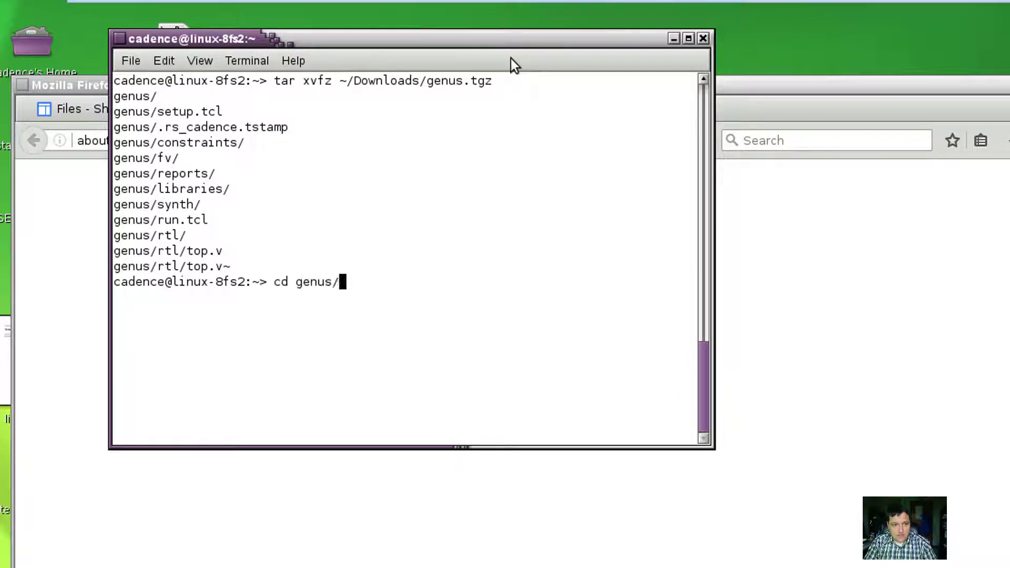
pyautogui.press('Return')
pyautogui.write('ls')
pyautogui.press('Return')
# Open run.tcl in Emacs and review its design settings, library list and synthesis commands
pyautogui.write('emacs ru')
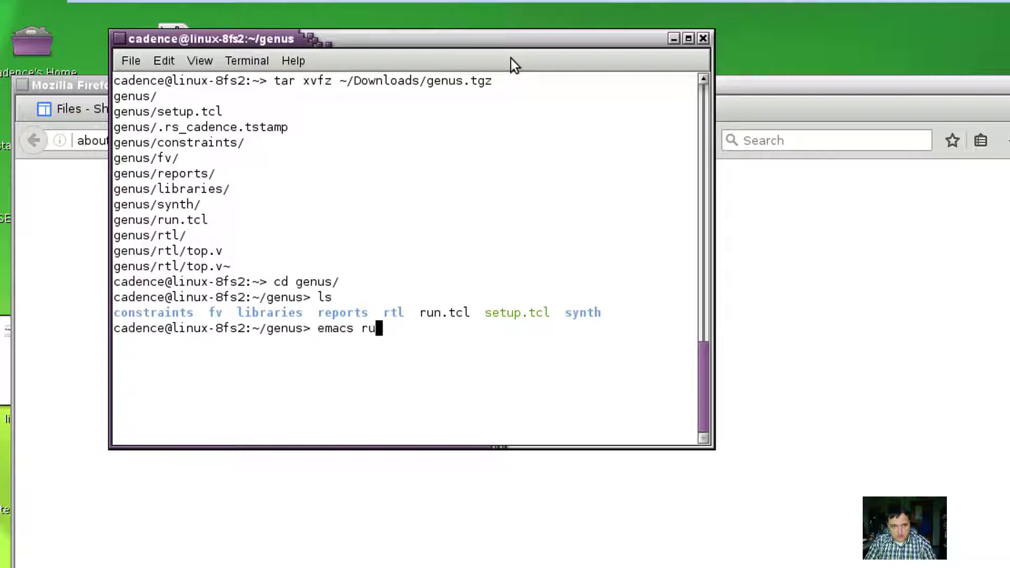
pyautogui.press('Tab')
pyautogui.press('Return')
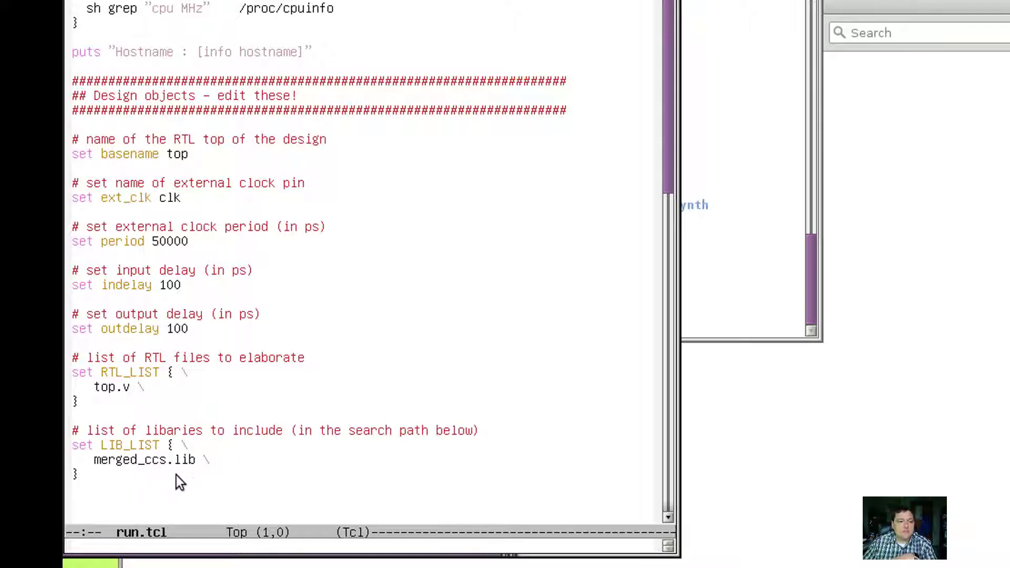
pyautogui.scroll(-3, 177, 475)
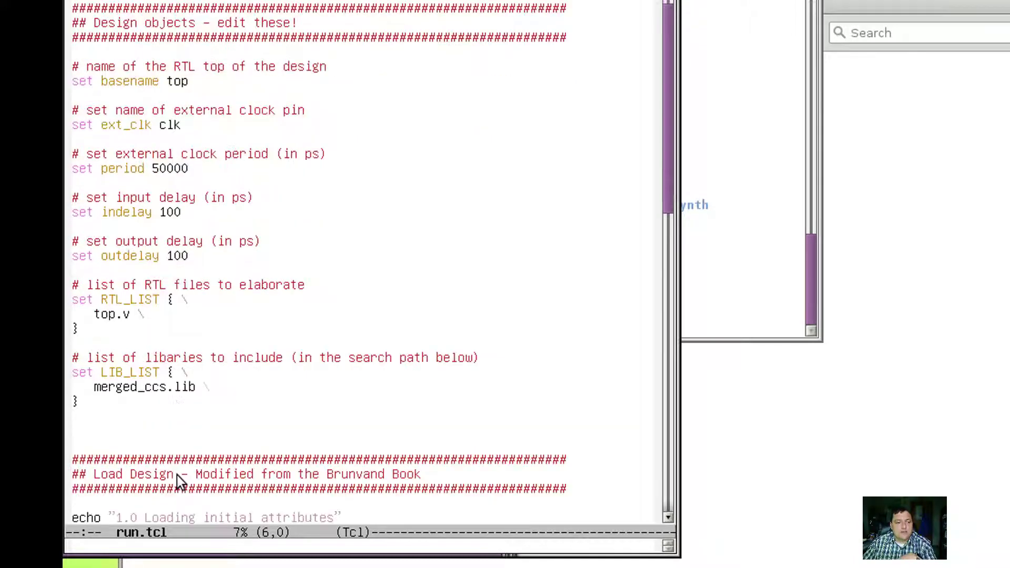
pyautogui.scroll(-3, 192, 478)
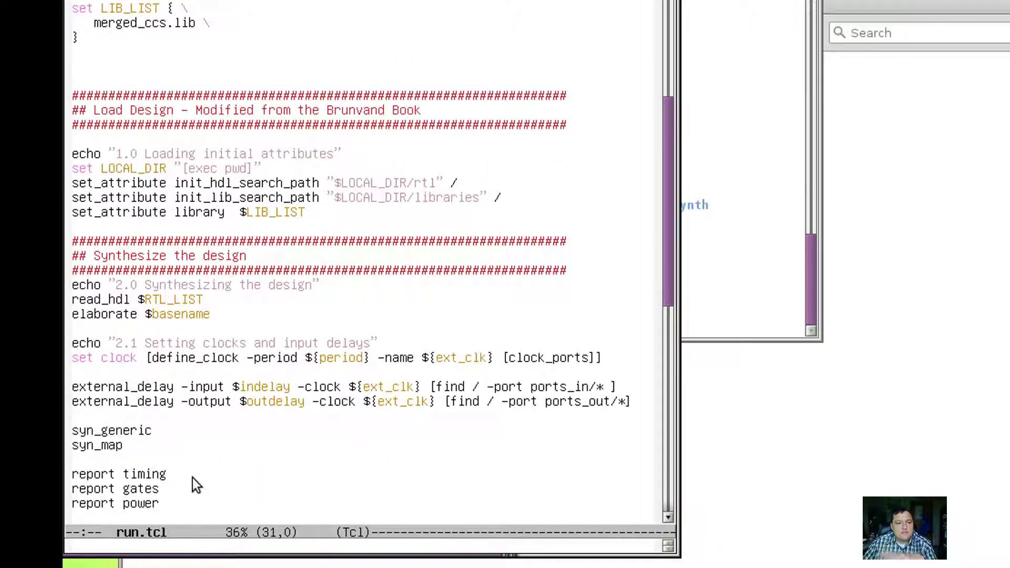
pyautogui.scroll(-6, 189, 476)
pyautogui.scroll(12, 189, 476)
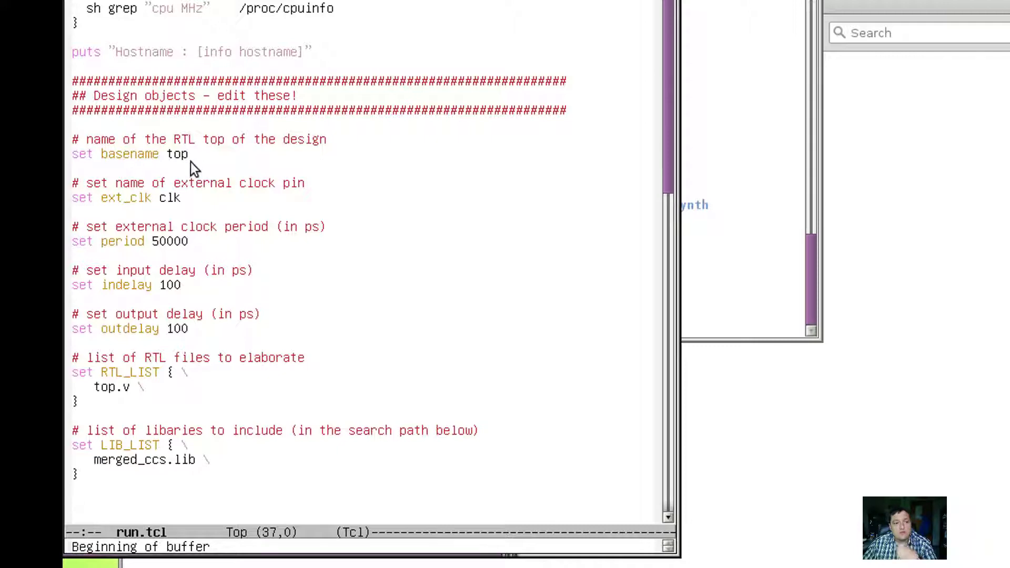
# Switch back to the terminal, suspend the running Emacs job and resume it in the background
pyautogui.click(738, 291)
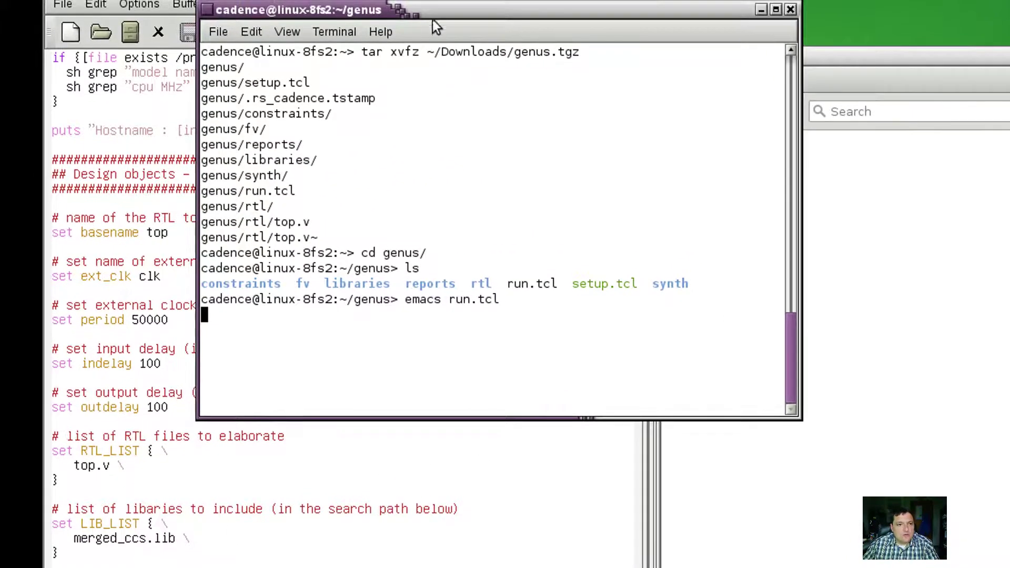
pyautogui.hotkey('ctrl', 'z')
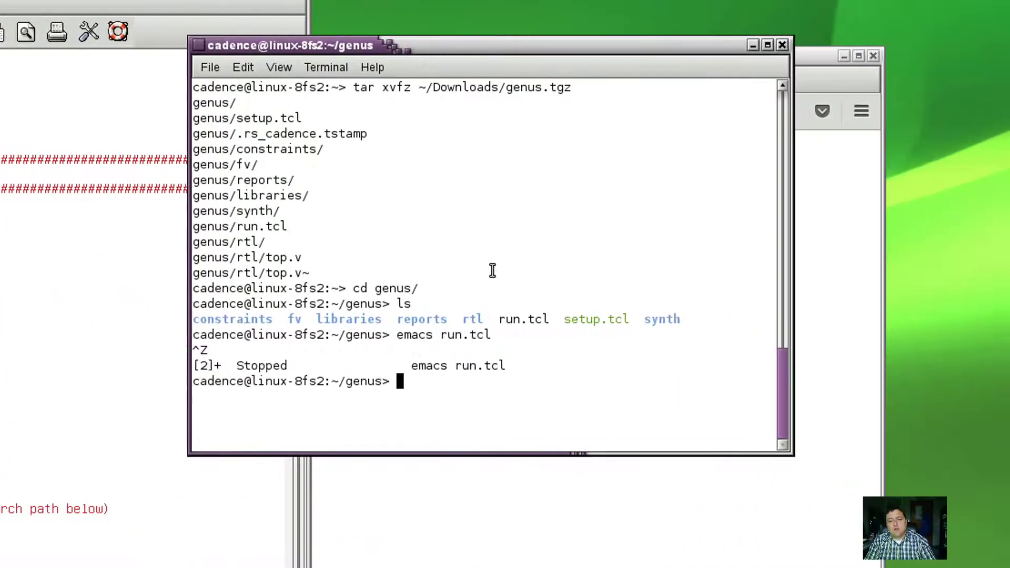
pyautogui.write('bg')
pyautogui.press('Return')
# Copy ../characterize/LIBRARY/merged_ccs.lib into the libraries folder
pyautogui.write('cp ../char')
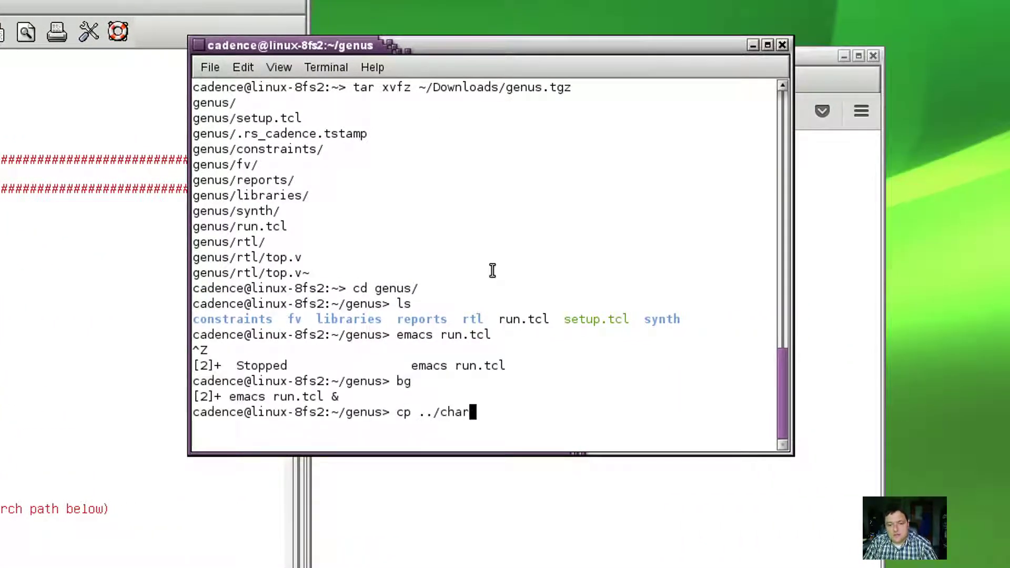
pyautogui.press('Tab')
pyautogui.write('li')
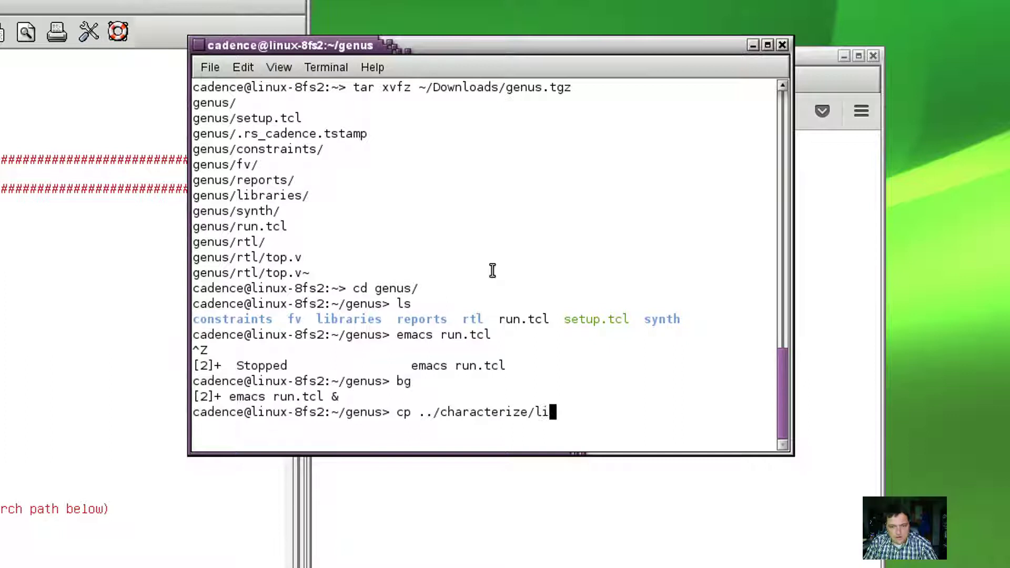
pyautogui.press('BackSpace')
pyautogui.press('BackSpace')
pyautogui.write('LIB')
pyautogui.press('Tab')
pyautogui.write('mer')
pyautogui.press('Tab')
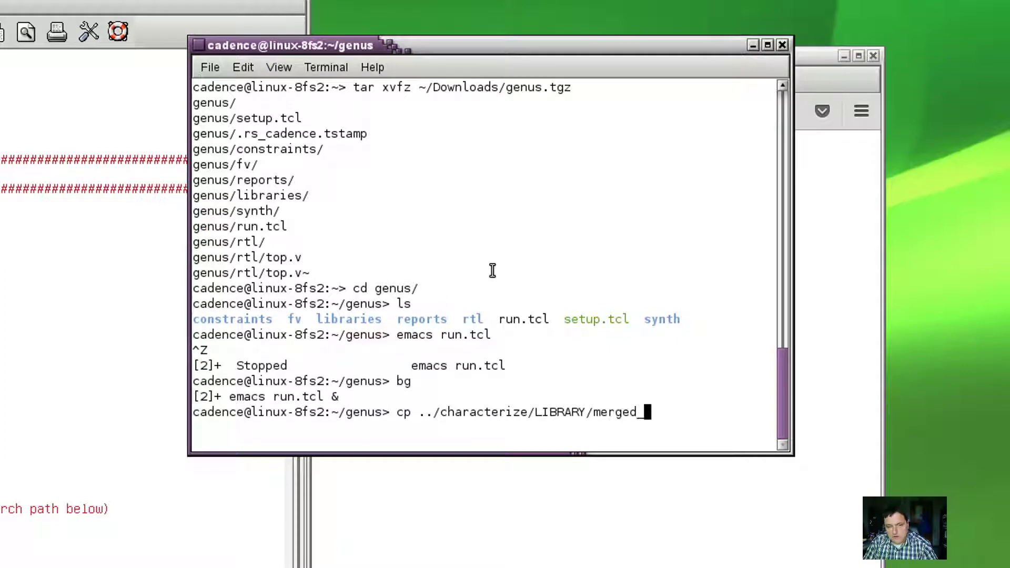
pyautogui.write('cc')
pyautogui.press('Tab')
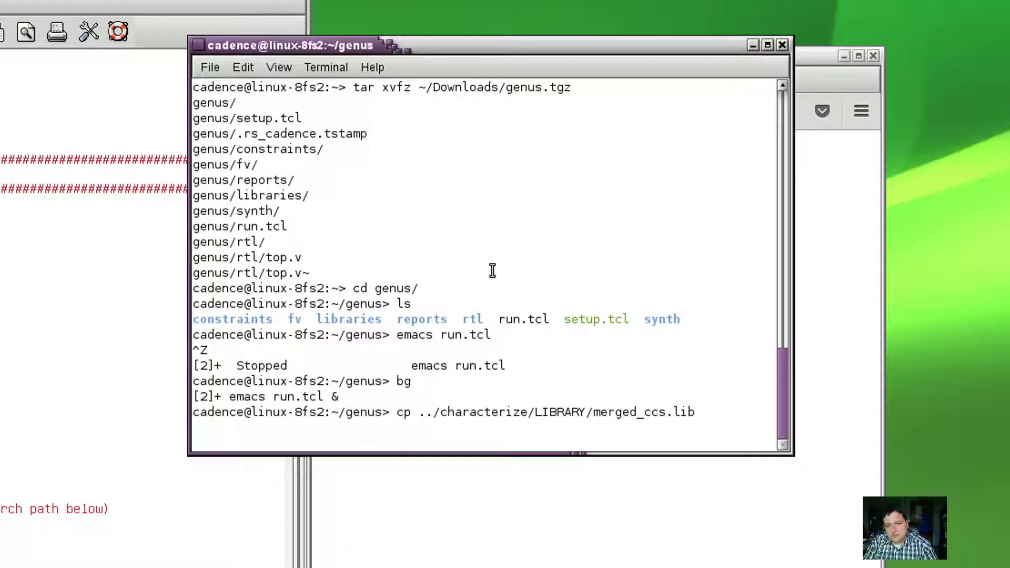
pyautogui.write('li')
pyautogui.press('Tab')
pyautogui.press('Return')
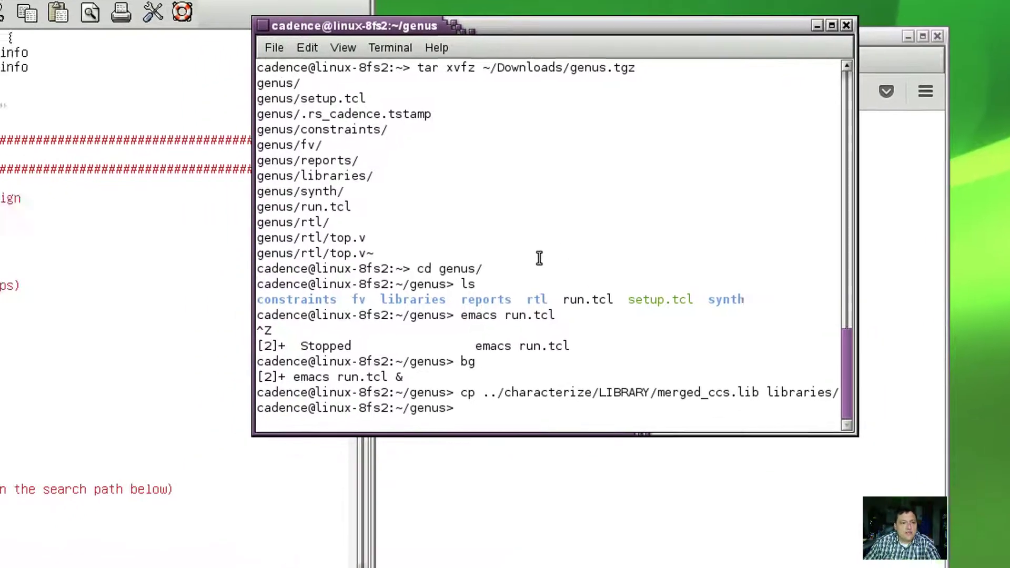
# Check the init_lib_search_path line in run.tcl, then return to the terminal
pyautogui.click(181, 326)
pyautogui.click(292, 289)
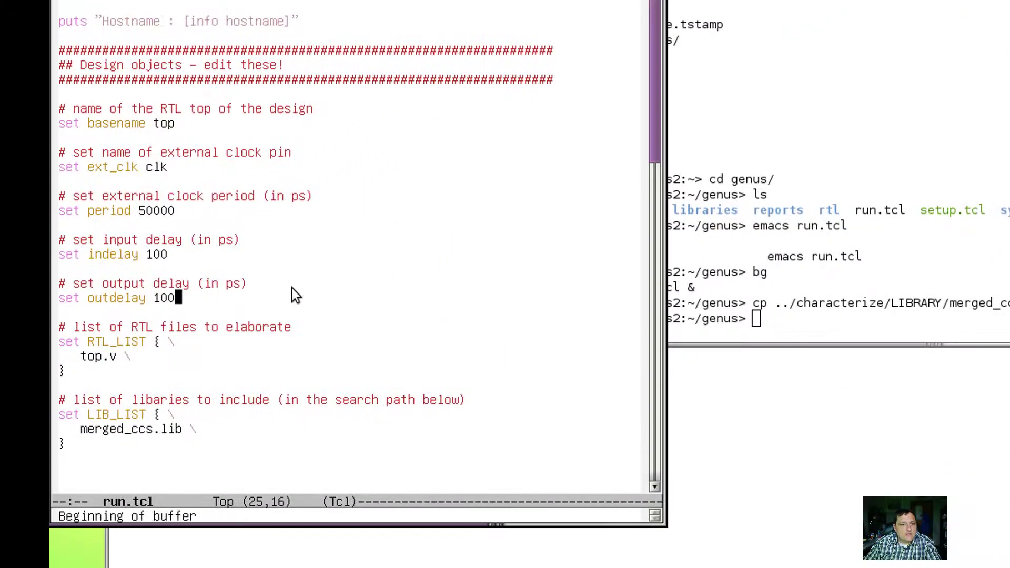
pyautogui.scroll(-6, 292, 289)
pyautogui.moveTo(161, 167); pyautogui.dragTo(206, 167)
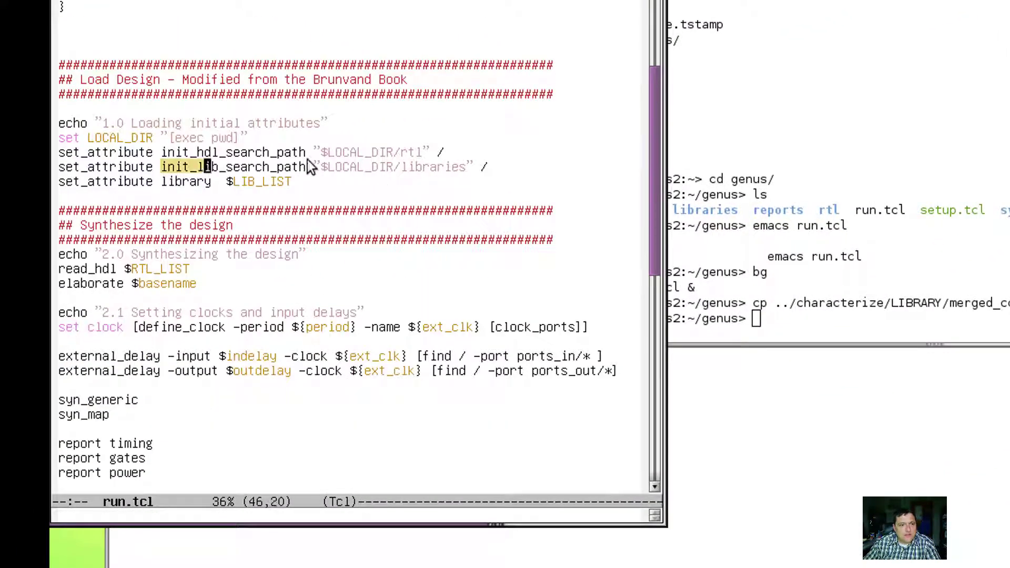
pyautogui.moveTo(307, 166); pyautogui.dragTo(498, 166)
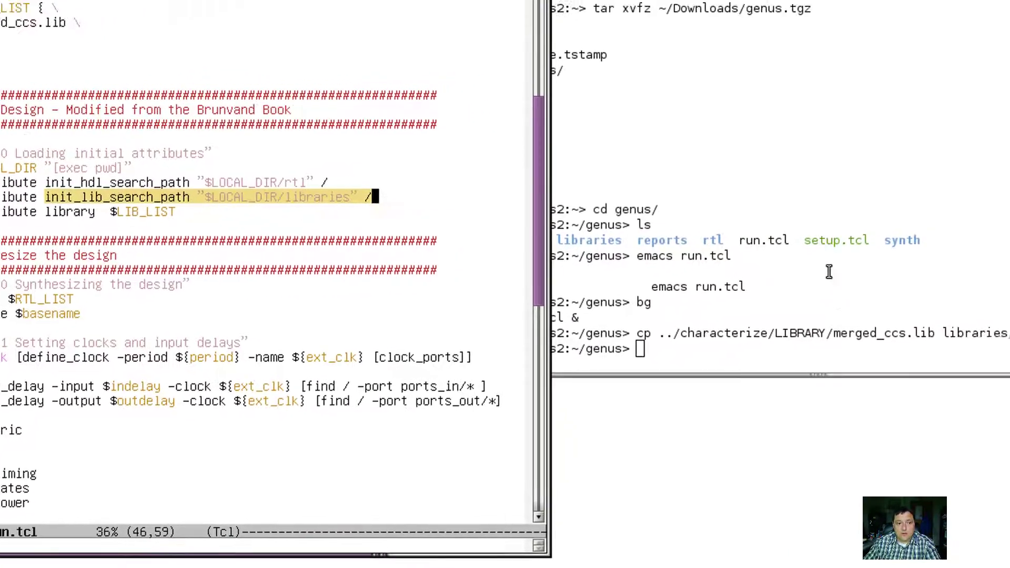
pyautogui.click(829, 271)
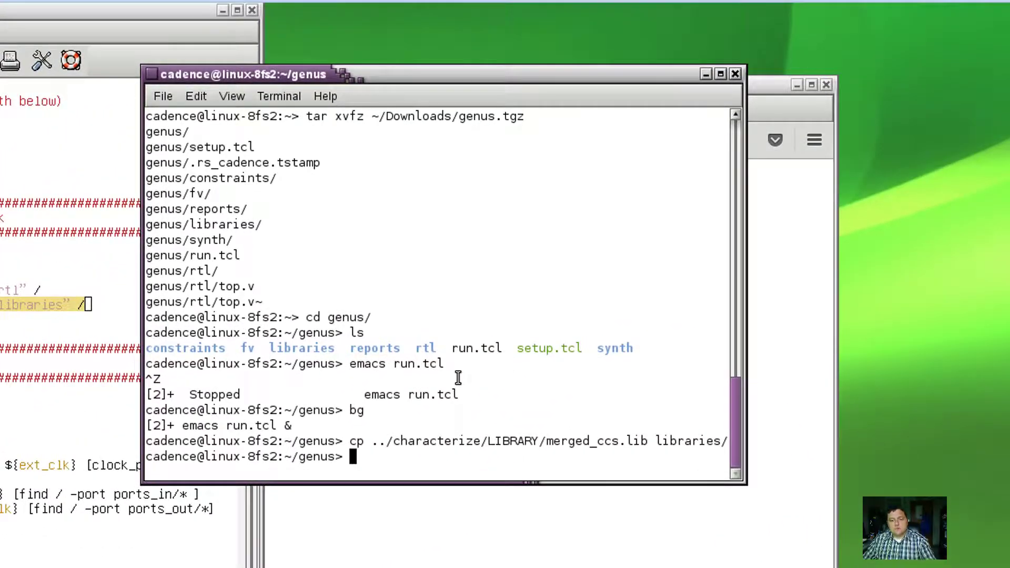
# Open the Verilog source ~/genus/rtl/top.v in Emacs with the find-file command
pyautogui.click(143, 537)
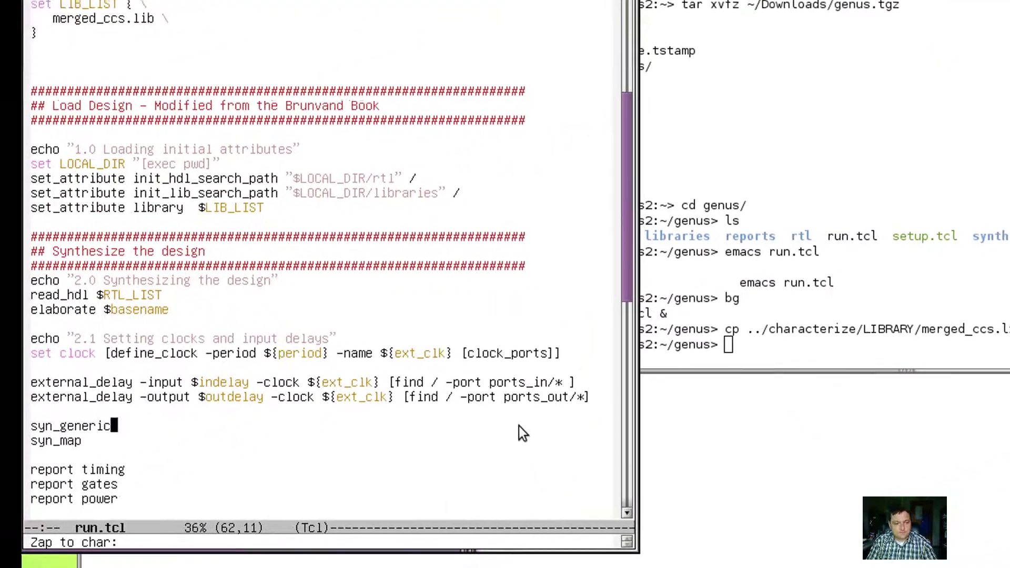
pyautogui.hotkey('alt', 'x')
pyautogui.write('find-fi')
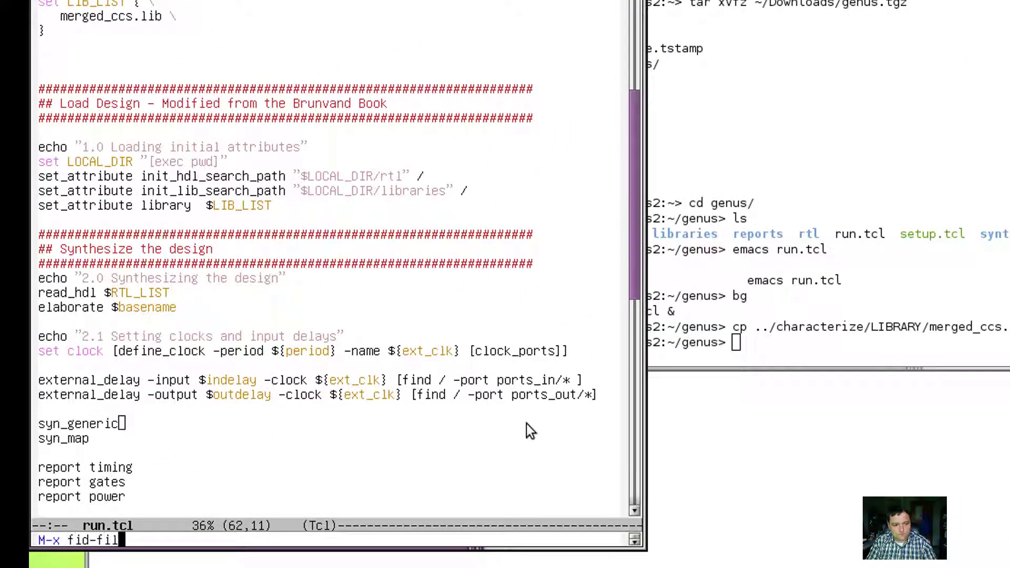
pyautogui.write('le')
pyautogui.press('Return')
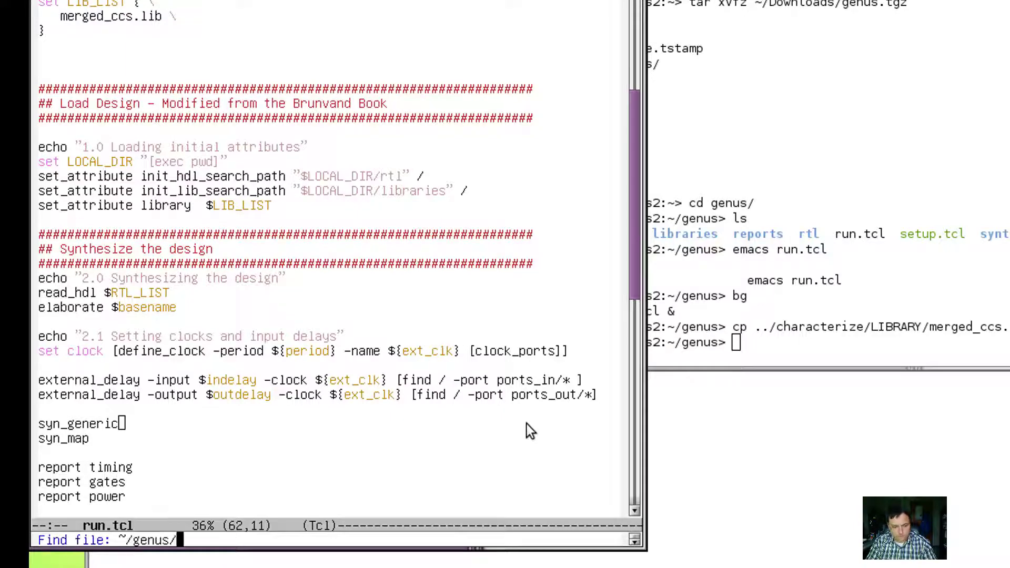
pyautogui.write('rtl')
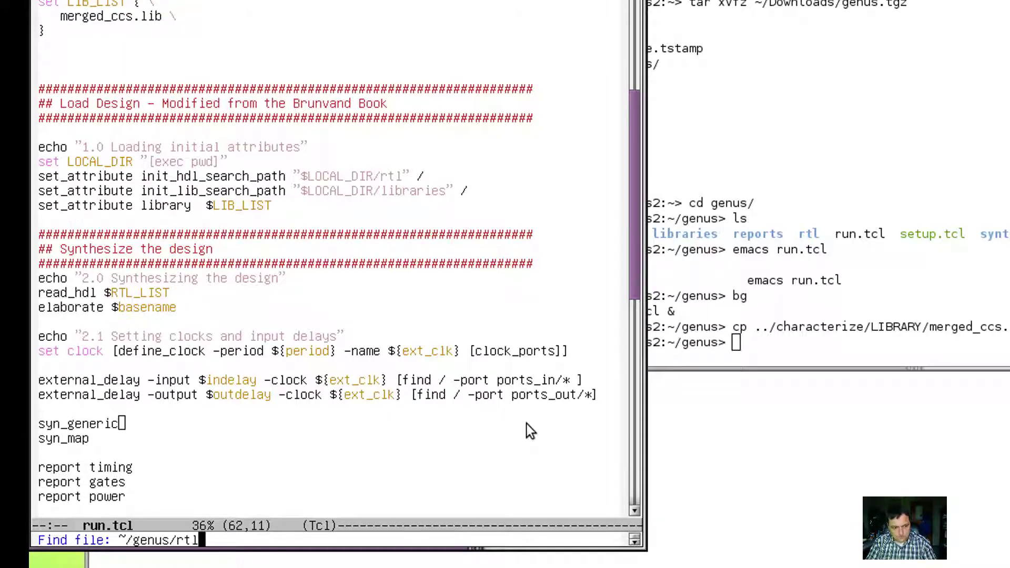
pyautogui.write('/top.v')
pyautogui.press('Return')
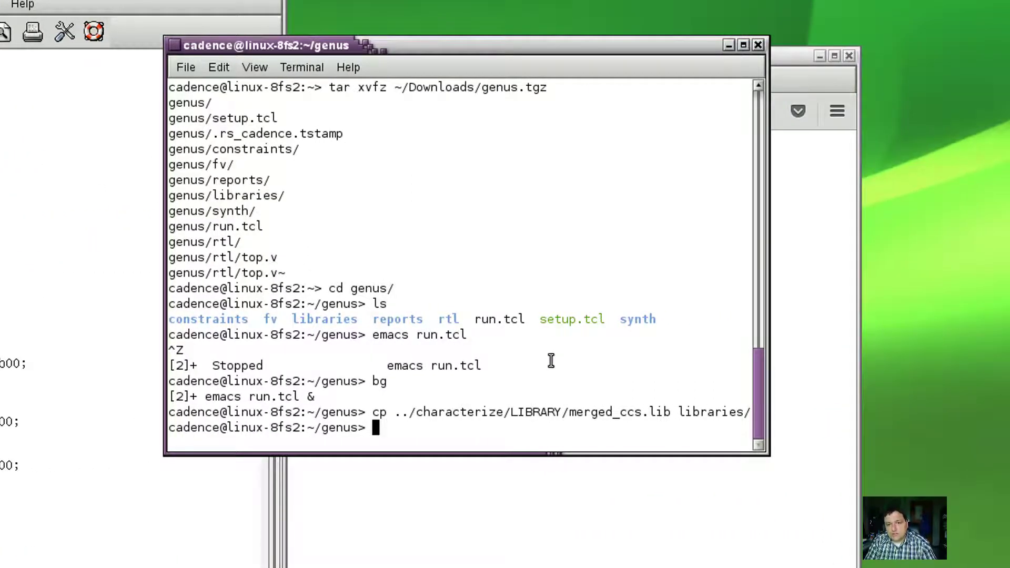
# Clear the terminal and run the synthesis with genus -legacy_ui -f run.tcl, dropping -legacy_gui from the recalled command
pyautogui.write('clear')
pyautogui.press('Return')
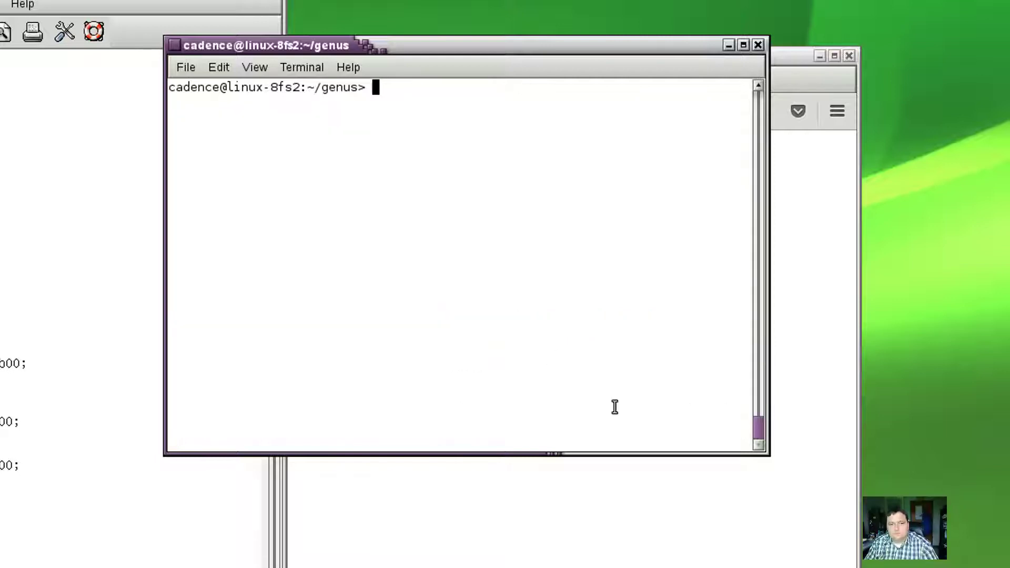
pyautogui.press('Up')
pyautogui.press('Up')
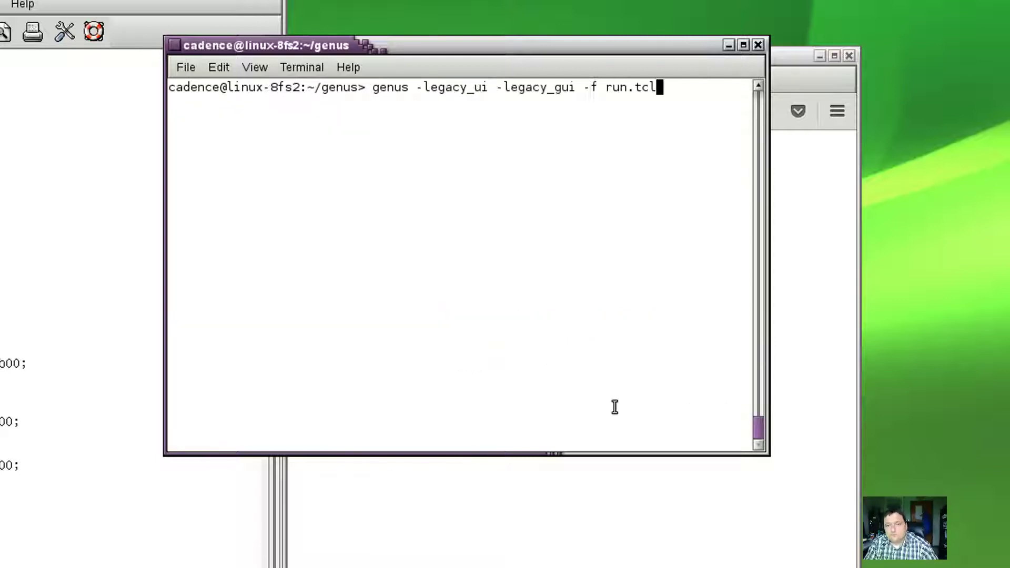
pyautogui.press('Left')
pyautogui.press('Left')
pyautogui.press('Left')
pyautogui.press('Left')
pyautogui.press('Left')
pyautogui.press('Left')
pyautogui.press('Left')
pyautogui.press('Left')
pyautogui.press('Left')
pyautogui.press('Left')
pyautogui.hotkey('ctrl', 'w')
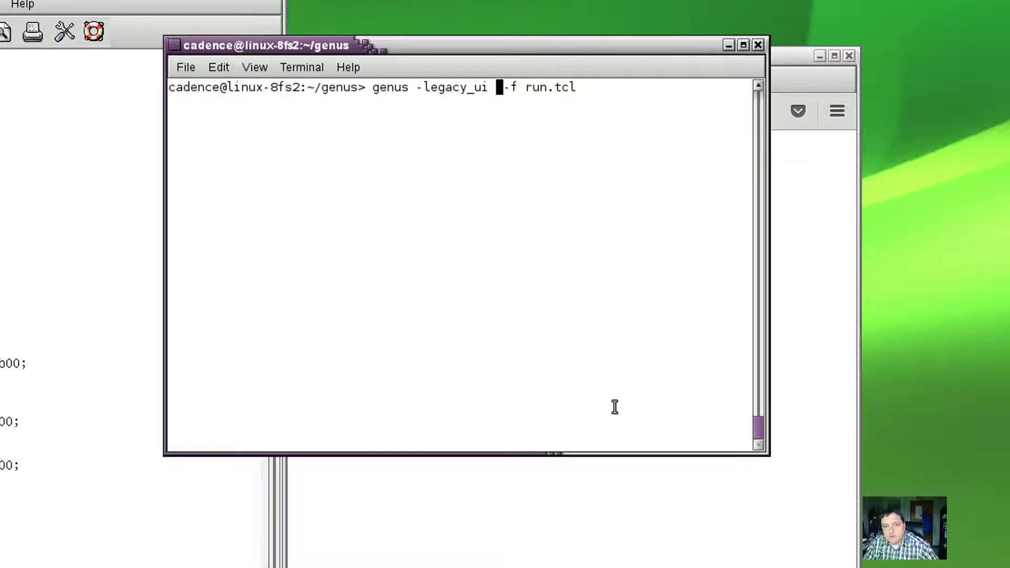
pyautogui.press('Return')
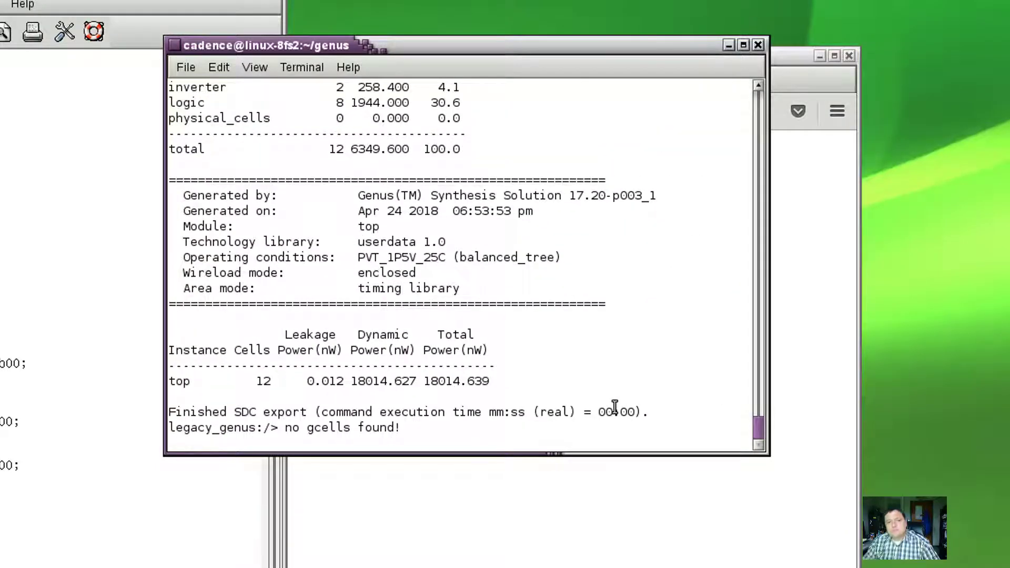
# Examine the timing report in the Genus output, highlighting the state_reg[0]/Clk setup row and the timing slack line
pyautogui.scroll(2, 510, 336)
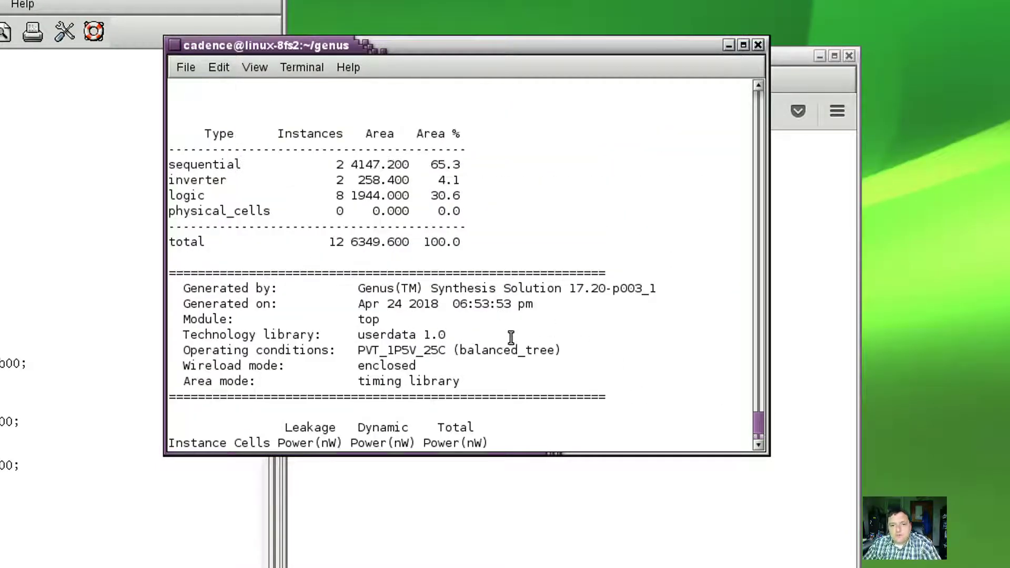
pyautogui.scroll(10, 511, 336)
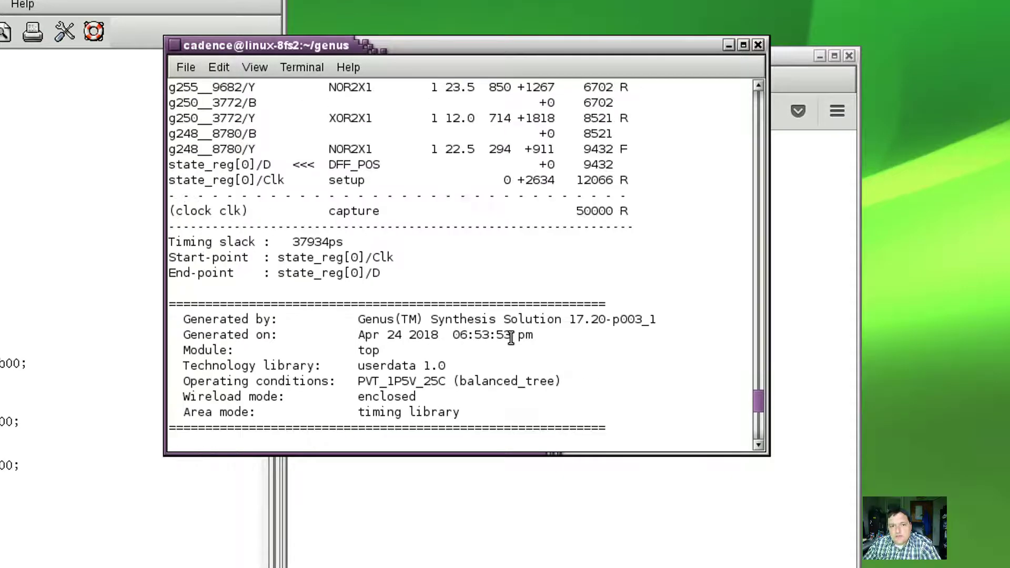
pyautogui.scroll(3, 511, 336)
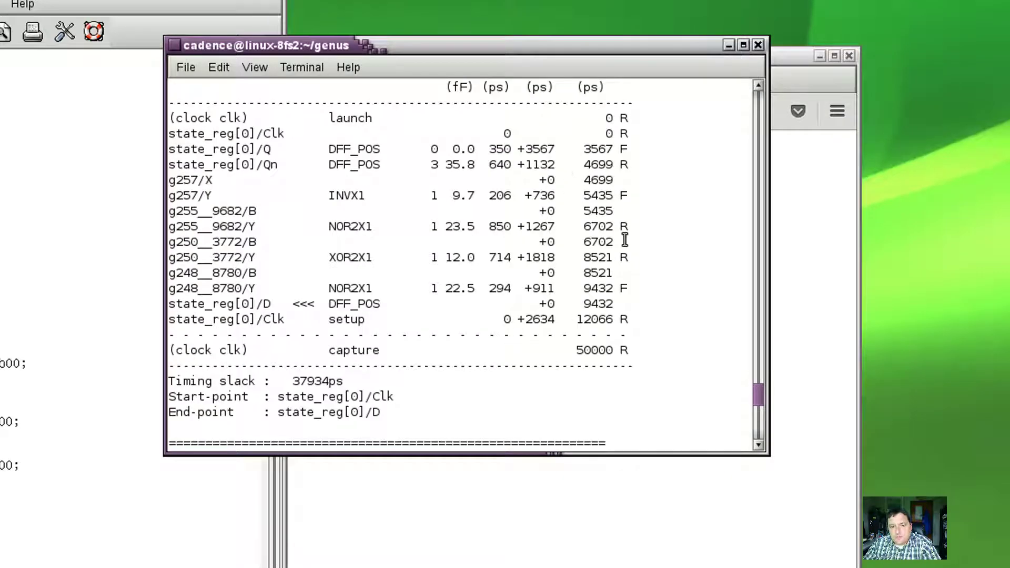
pyautogui.moveTo(651, 318); pyautogui.dragTo(505, 326)
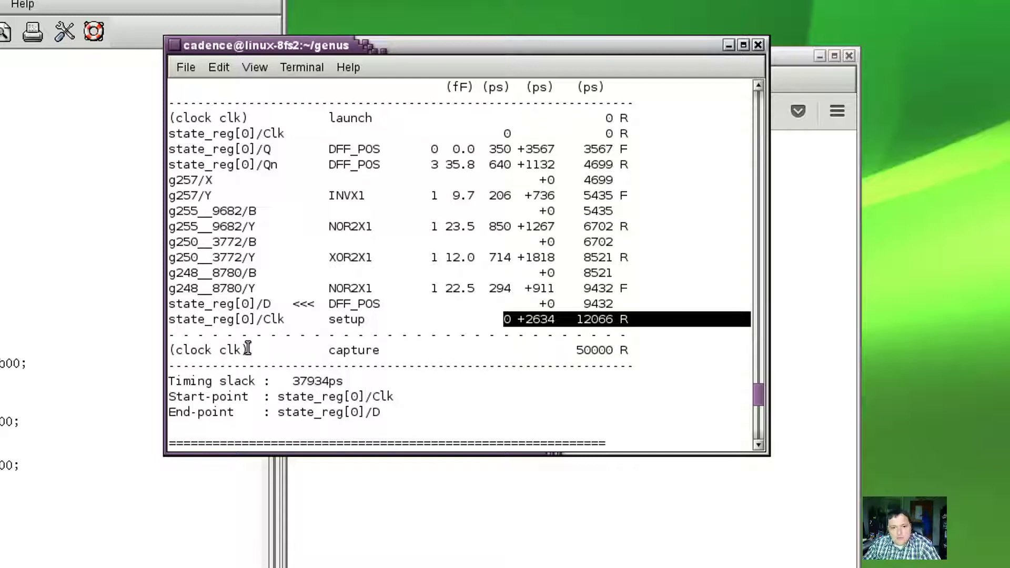
pyautogui.click(248, 384)
pyautogui.moveTo(248, 384); pyautogui.dragTo(355, 381)
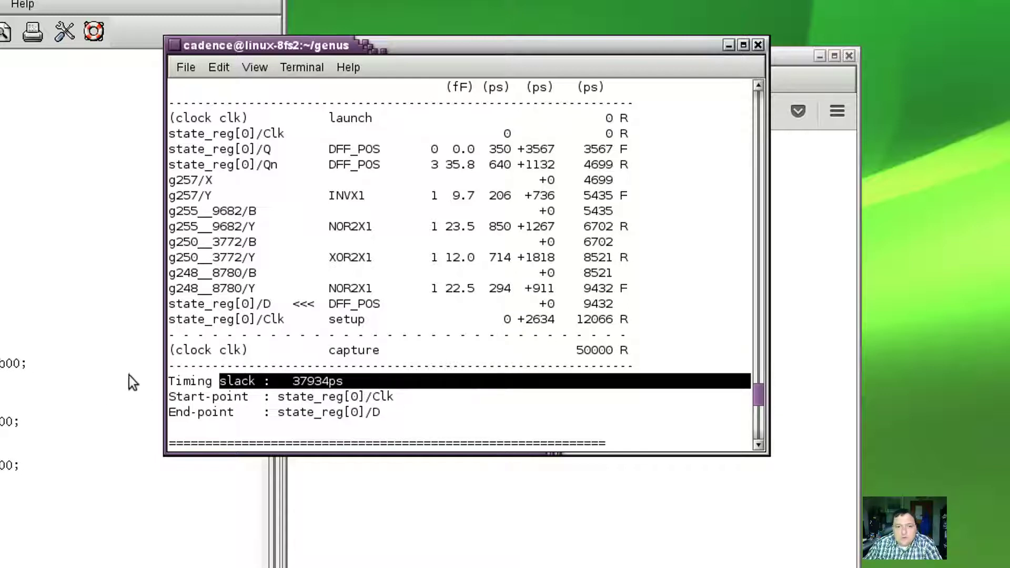
# Examine the gate and area breakdown and the power report for the top module in the Genus output
pyautogui.scroll(-5, 516, 369)
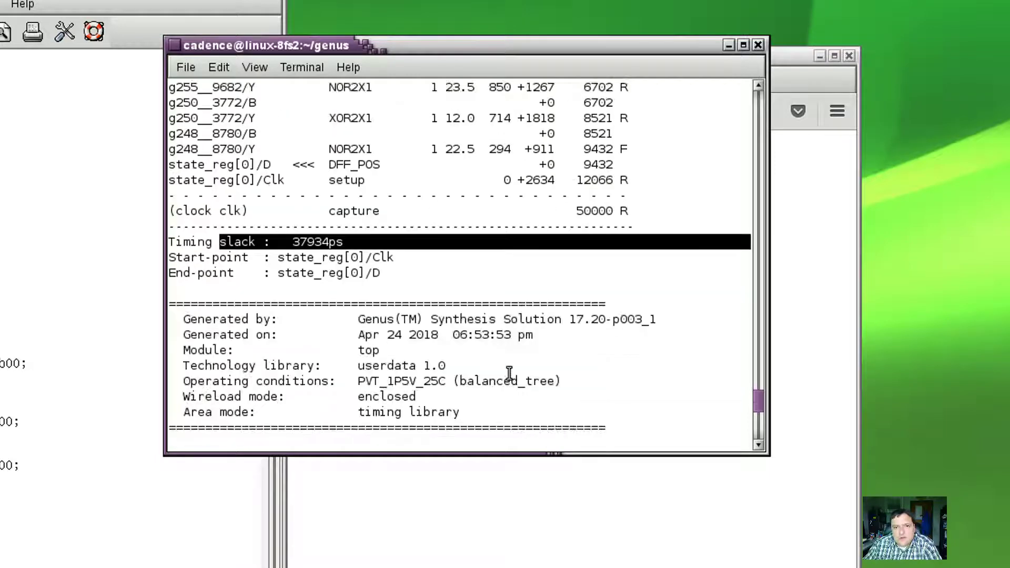
pyautogui.scroll(-2, 484, 371)
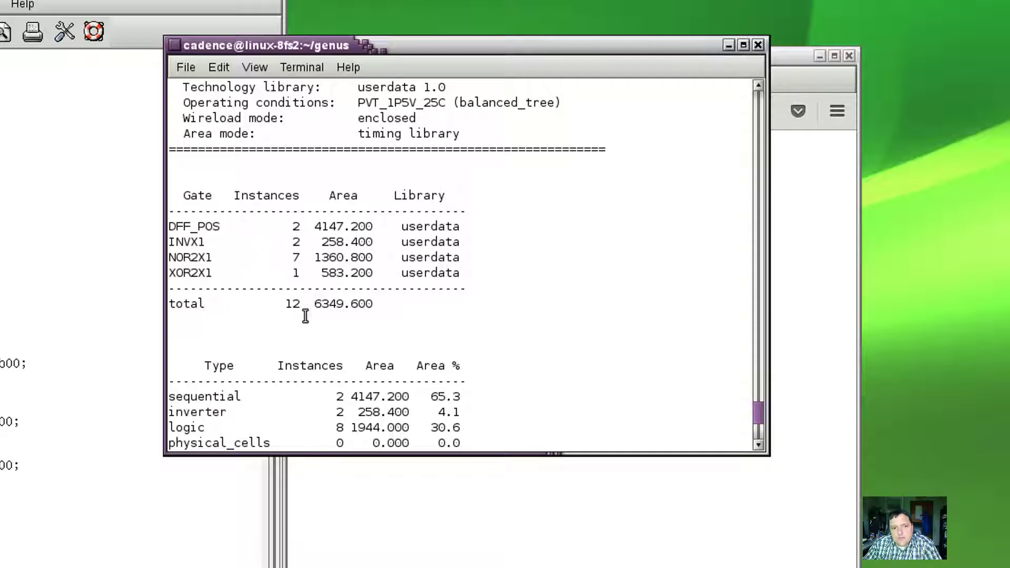
pyautogui.scroll(-6, 316, 323)
pyautogui.scroll(-1, 331, 335)
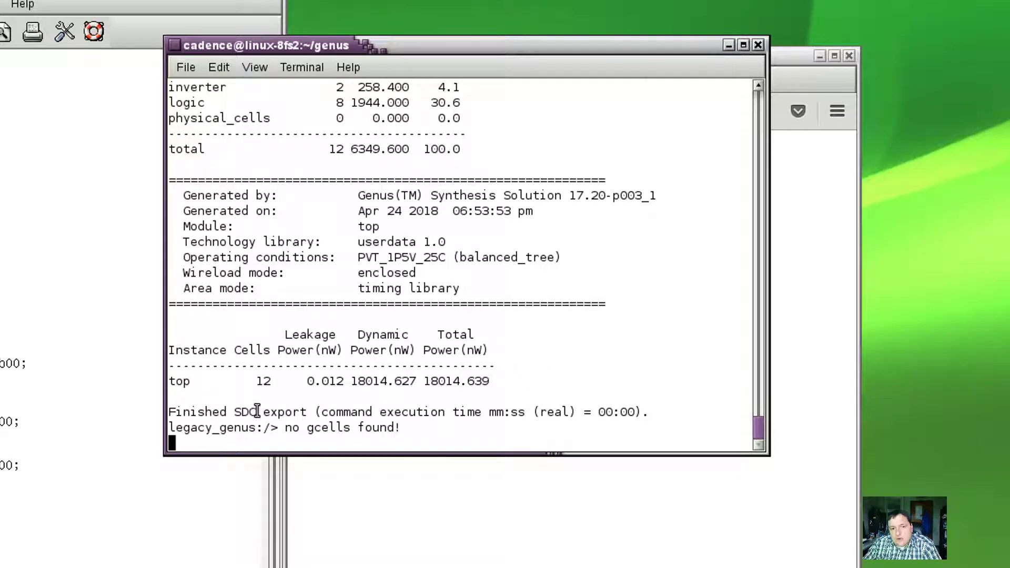
# Open the Genus GUI with gui_show and inspect the gate-level schematic of the top hierarchical cell
pyautogui.doubleClick(491, 423)
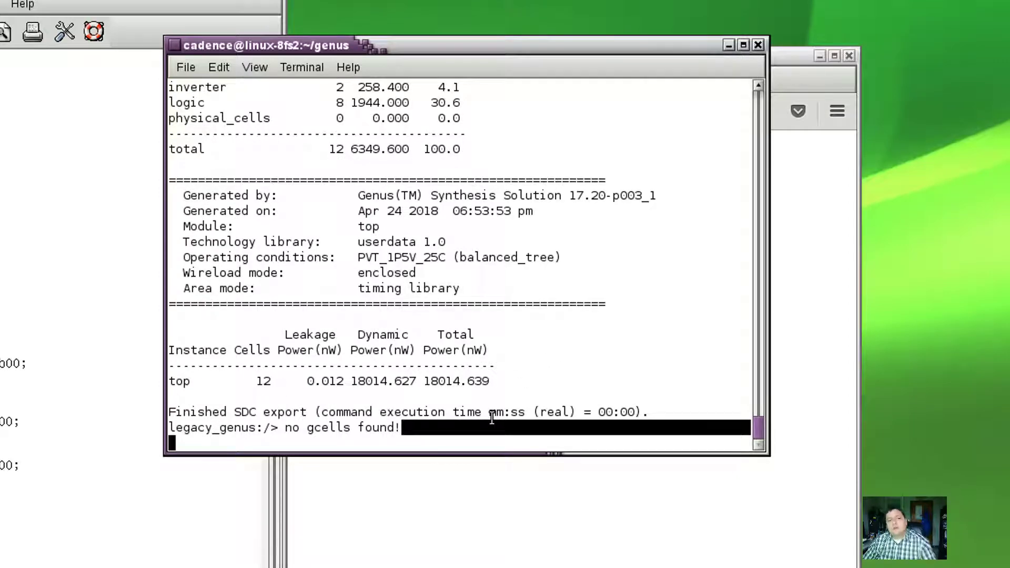
pyautogui.press('Return')
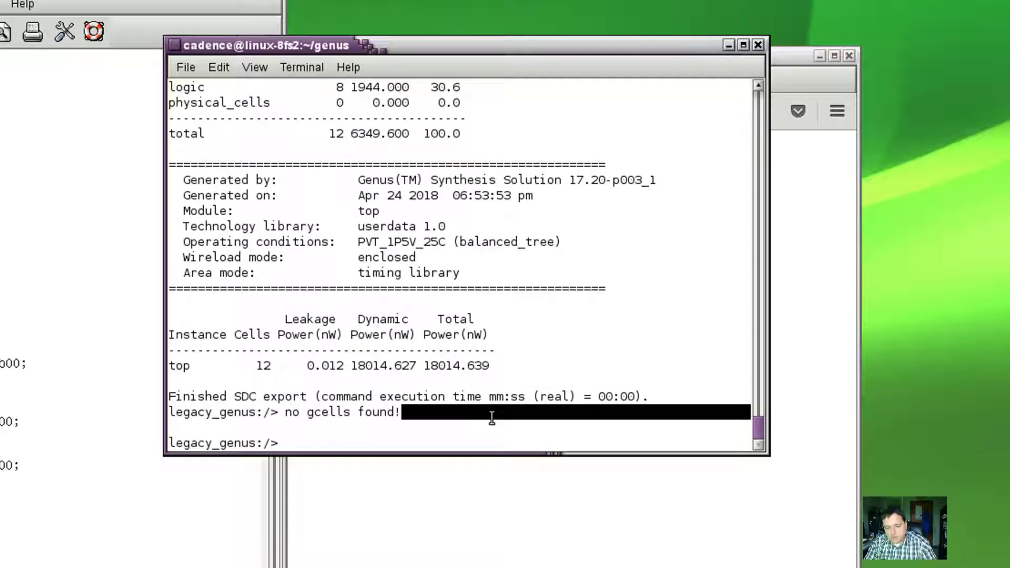
pyautogui.write('gui_show')
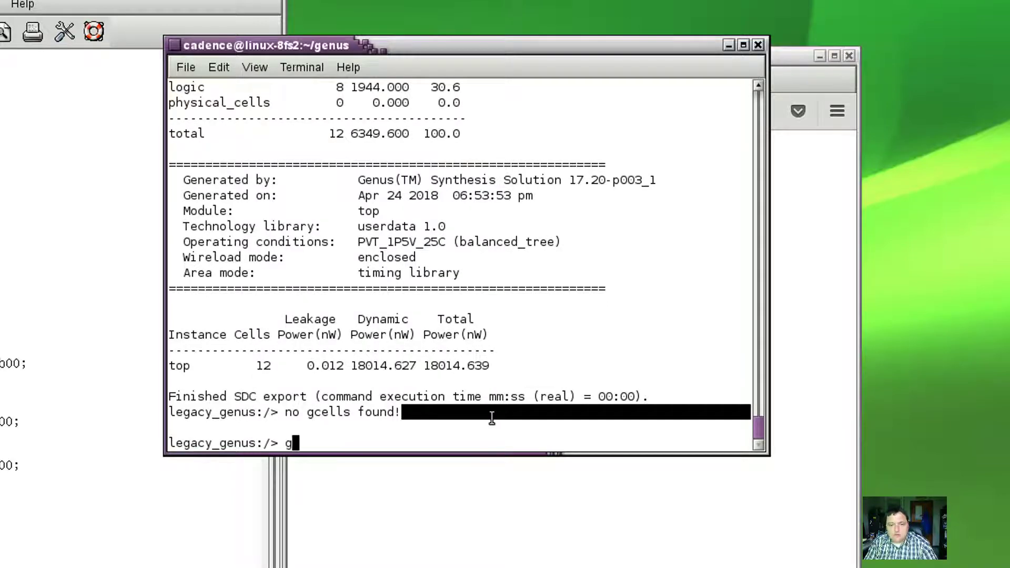
pyautogui.press('Return')
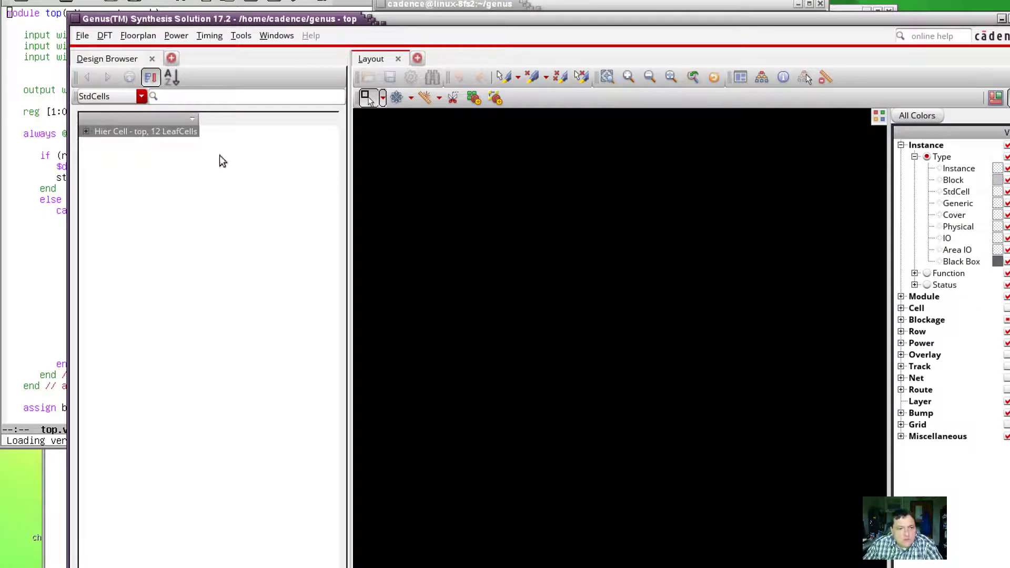
pyautogui.rightClick(125, 133)
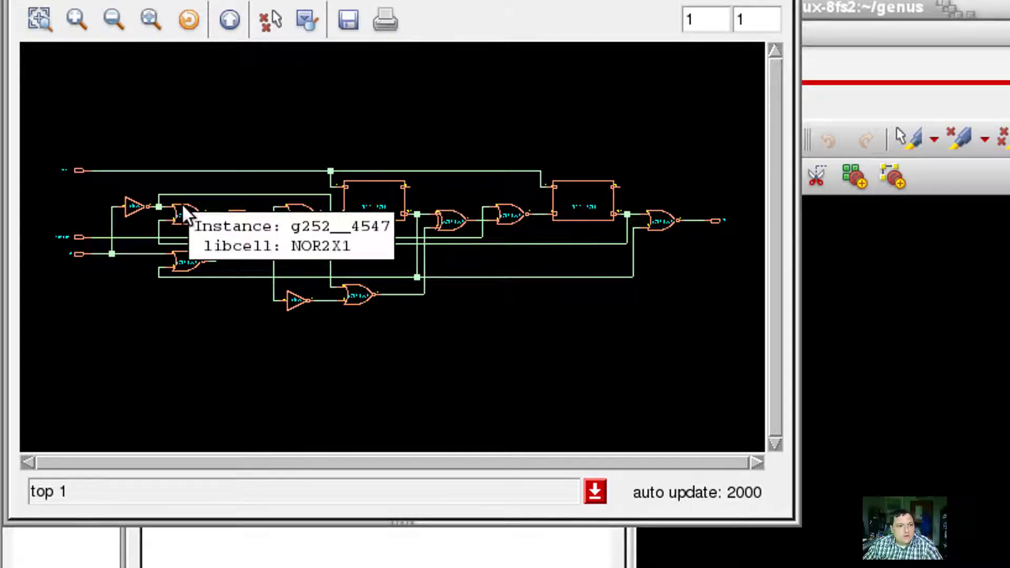
pyautogui.click(77, 19)
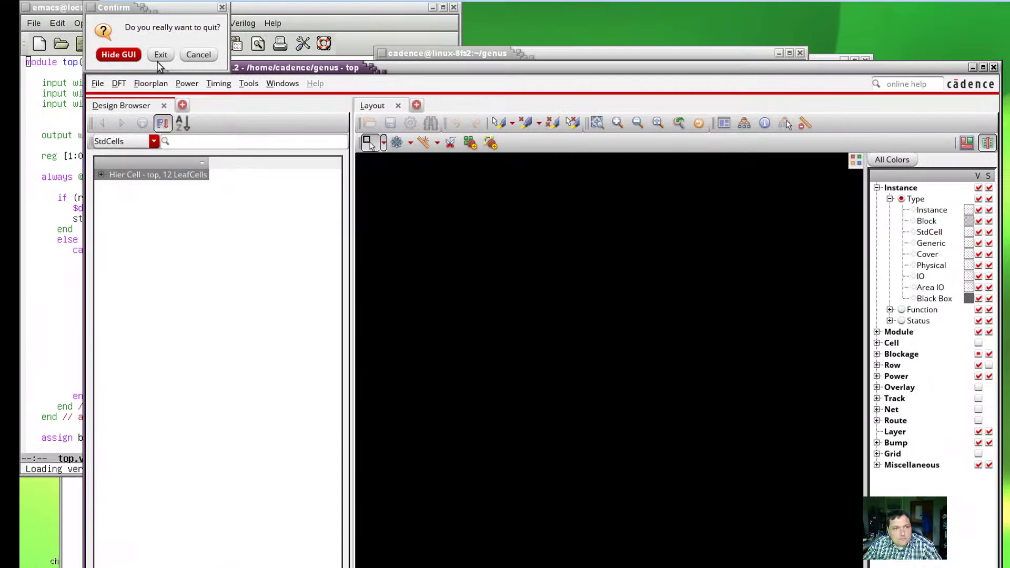
# Exit Genus completely and list the files in ~/genus with ls
pyautogui.click(160, 55)
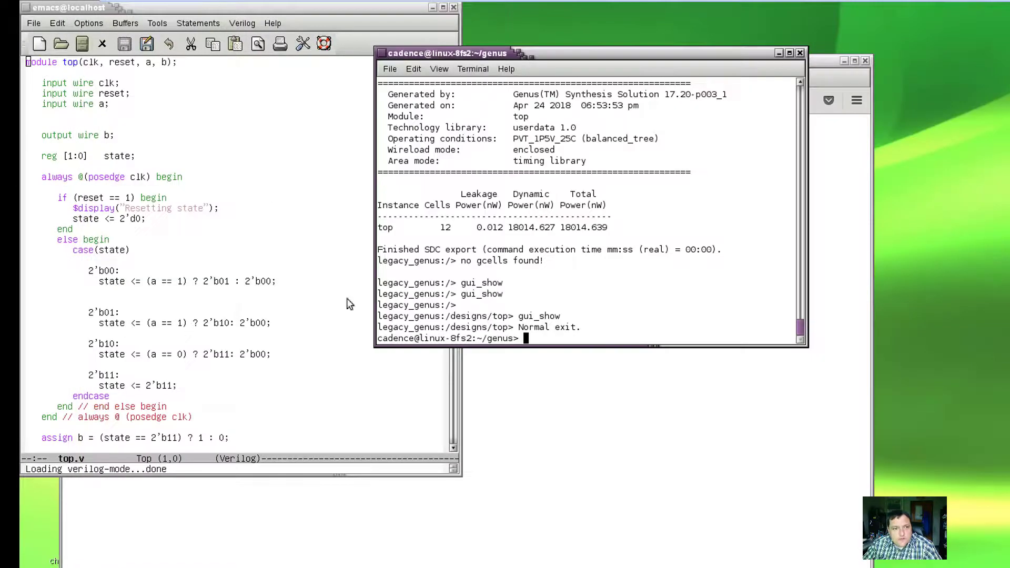
pyautogui.doubleClick(523, 293)
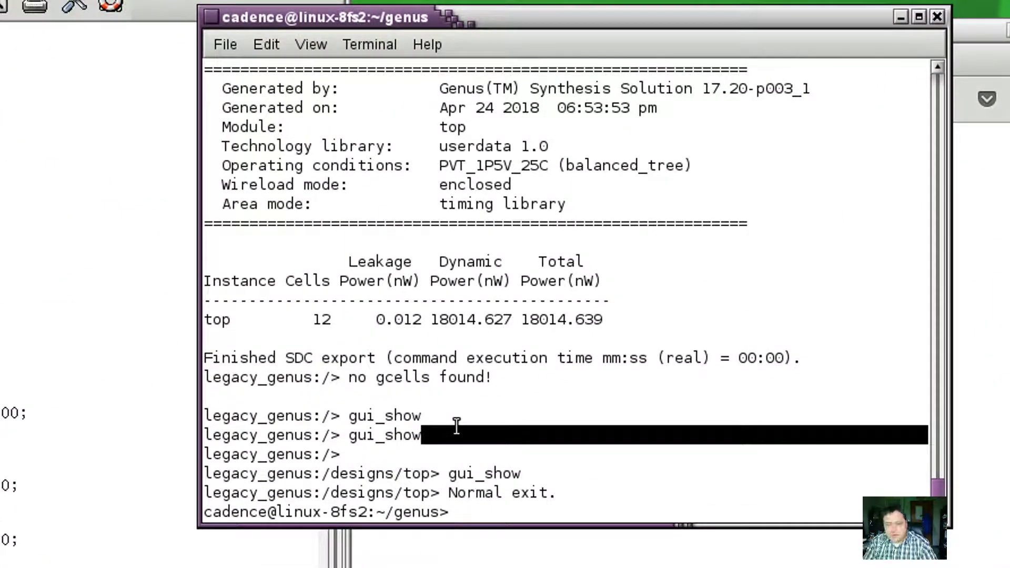
pyautogui.write('ls')
pyautogui.press('Return')
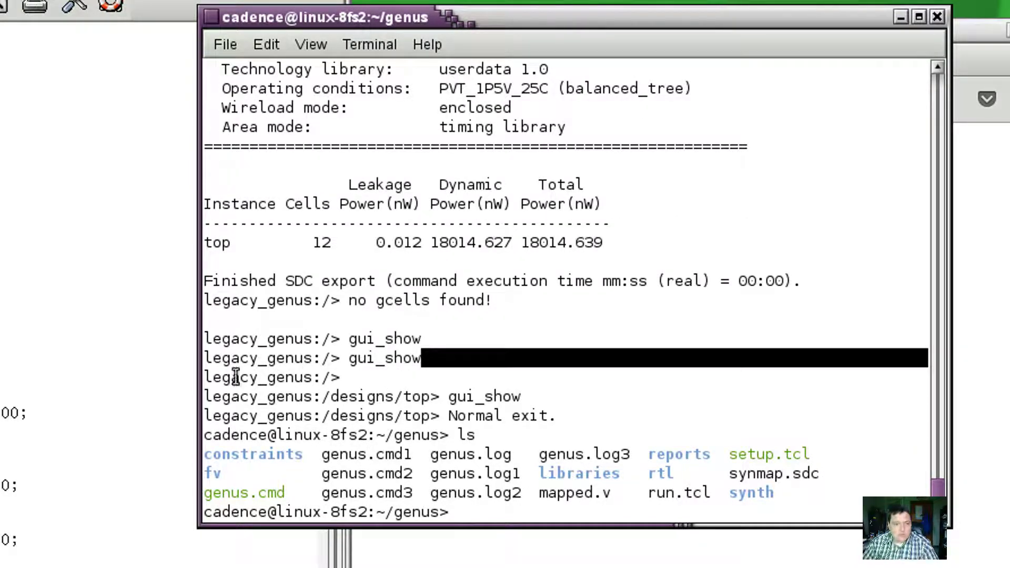
# Open the synthesized netlist ~/genus/mapped.v in Emacs with the find-file command
pyautogui.click(355, 304)
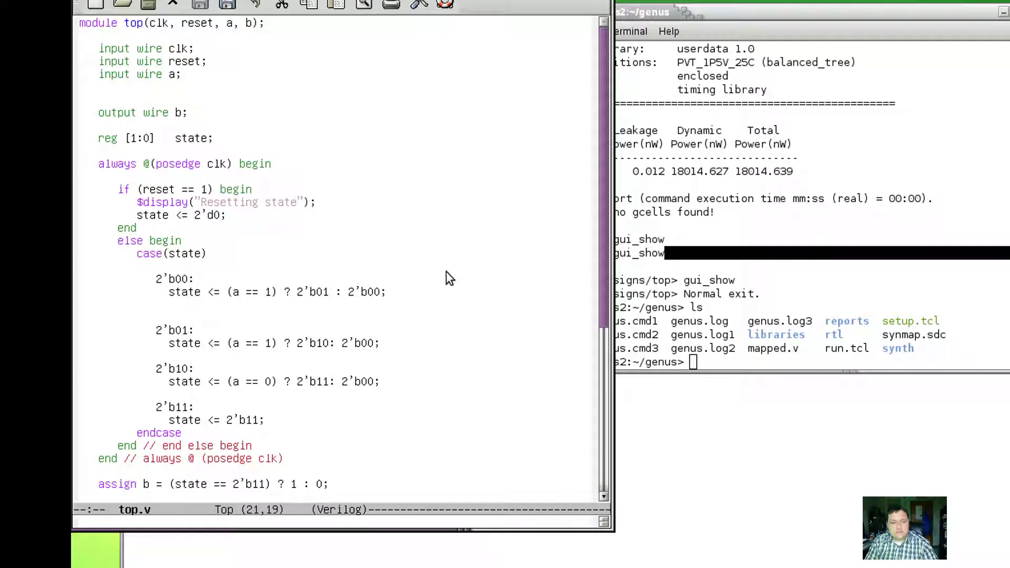
pyautogui.hotkey('ctrl', 'x')
pyautogui.hotkey('ctrl', 'f')
pyautogui.write('map')
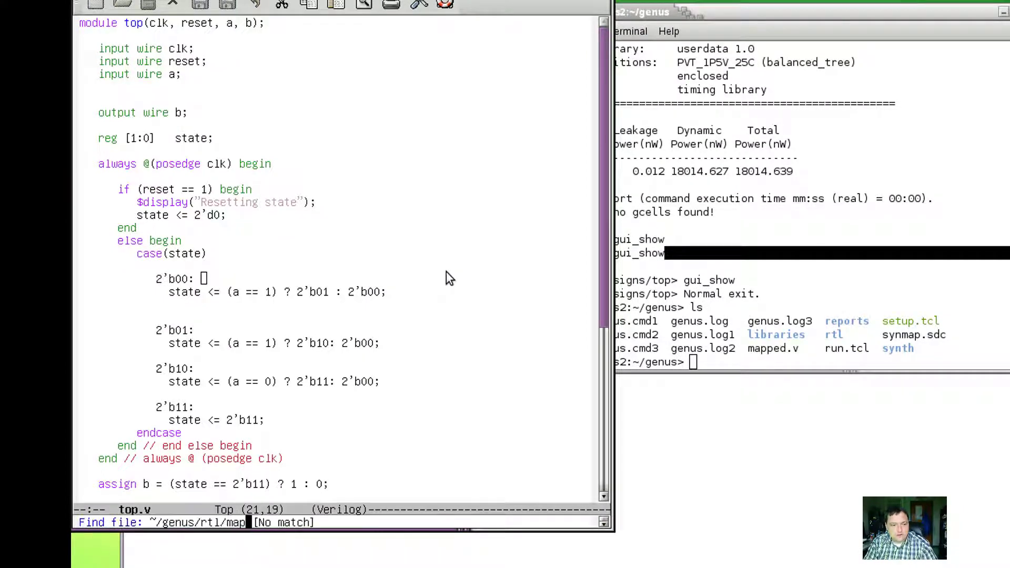
pyautogui.press('BackSpace')
pyautogui.press('BackSpace')
pyautogui.press('BackSpace')
pyautogui.press('BackSpace')
pyautogui.press('BackSpace')
pyautogui.press('BackSpace')
pyautogui.press('BackSpace')
pyautogui.write('m')
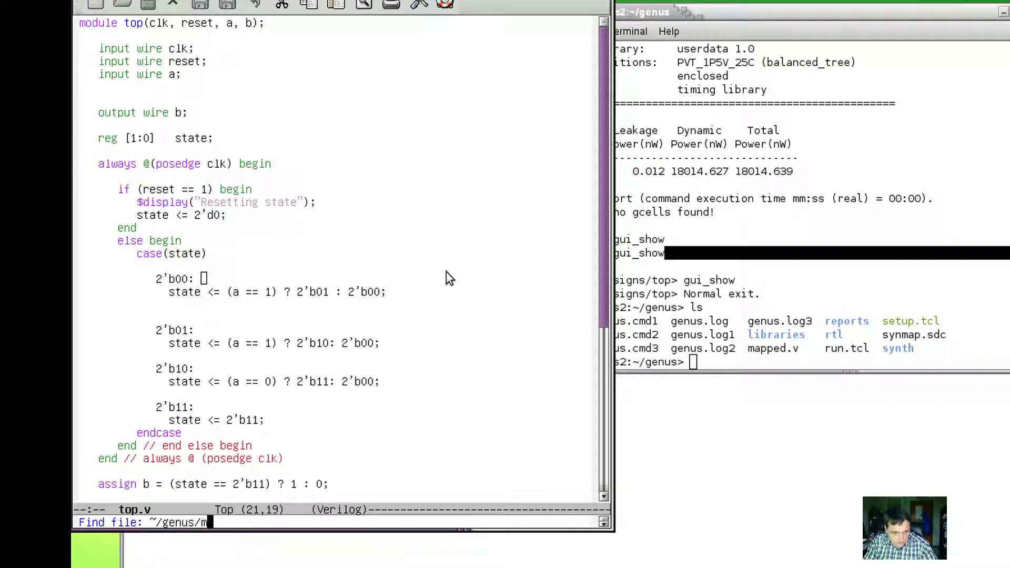
pyautogui.write('apped.v')
pyautogui.press('Return')
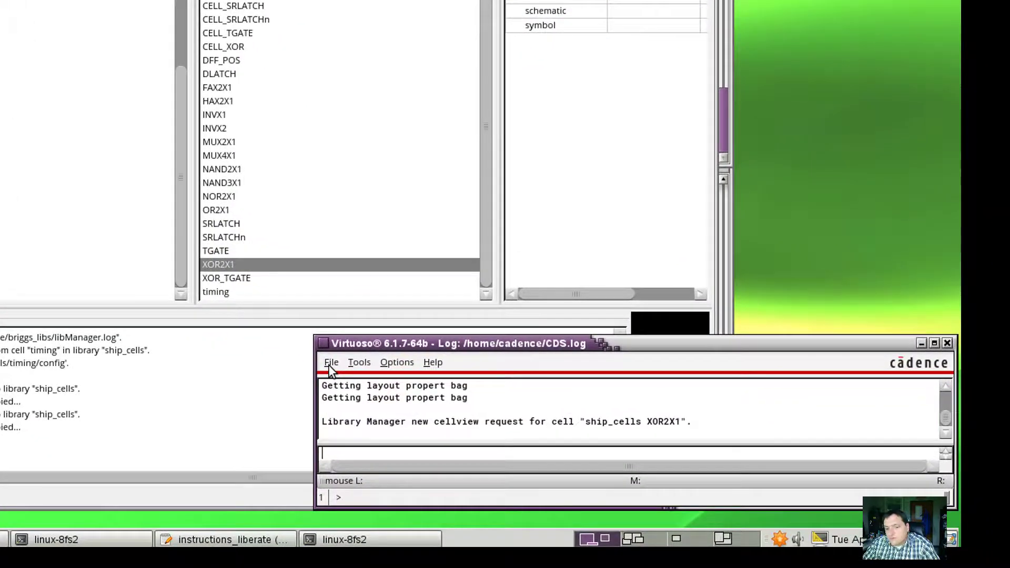
# Set up a Verilog import in Virtuoso with /home/cadence/genus/mapped.v as the source file and ship_cells as the target library
pyautogui.click(331, 363)
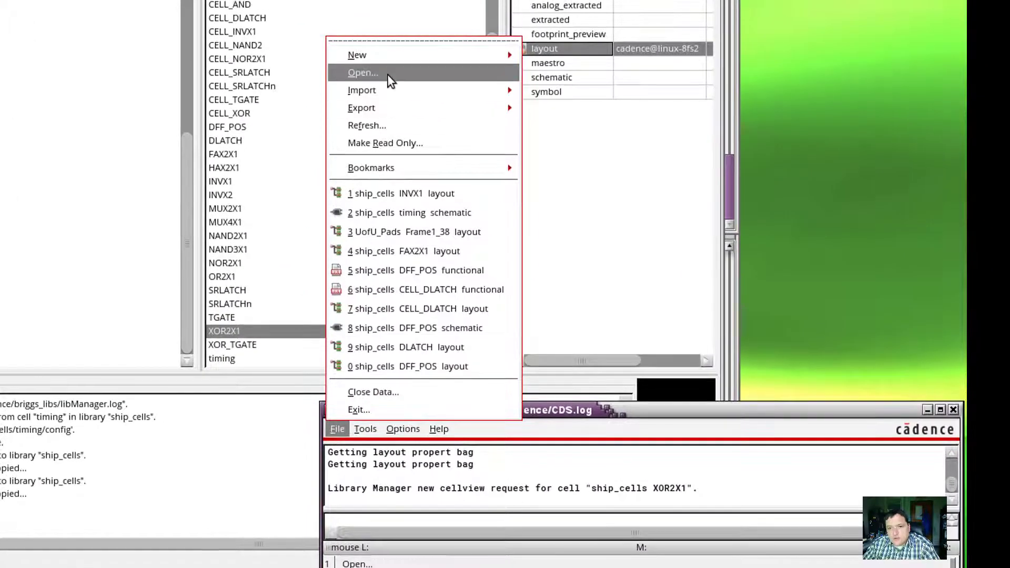
pyautogui.moveTo(377, 31)
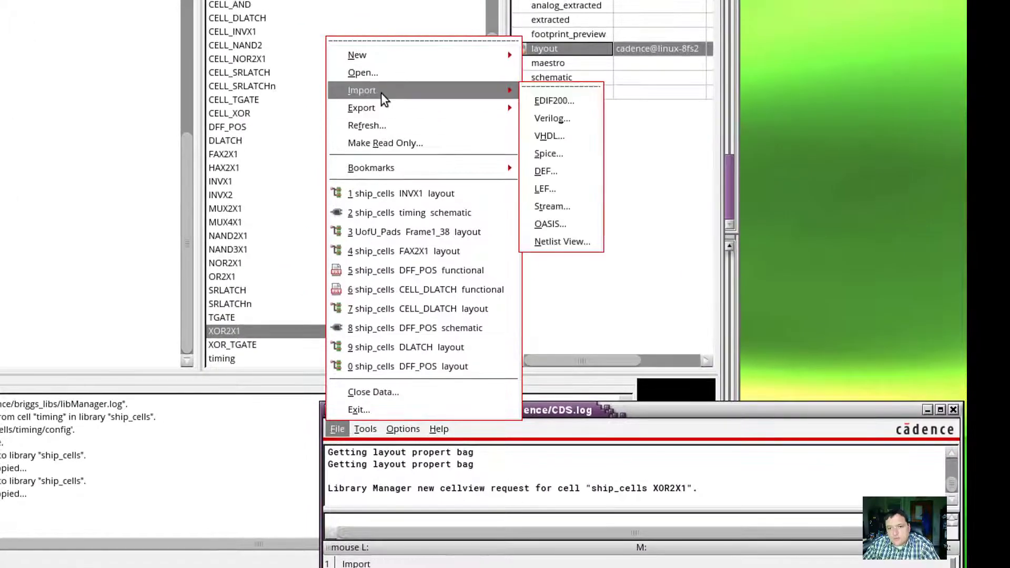
pyautogui.click(560, 117)
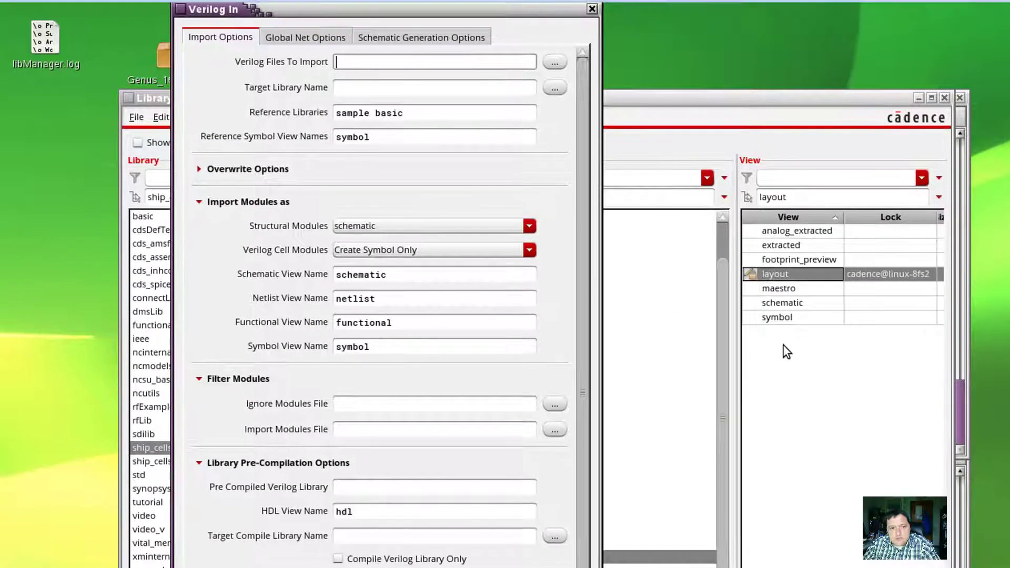
pyautogui.click(555, 62)
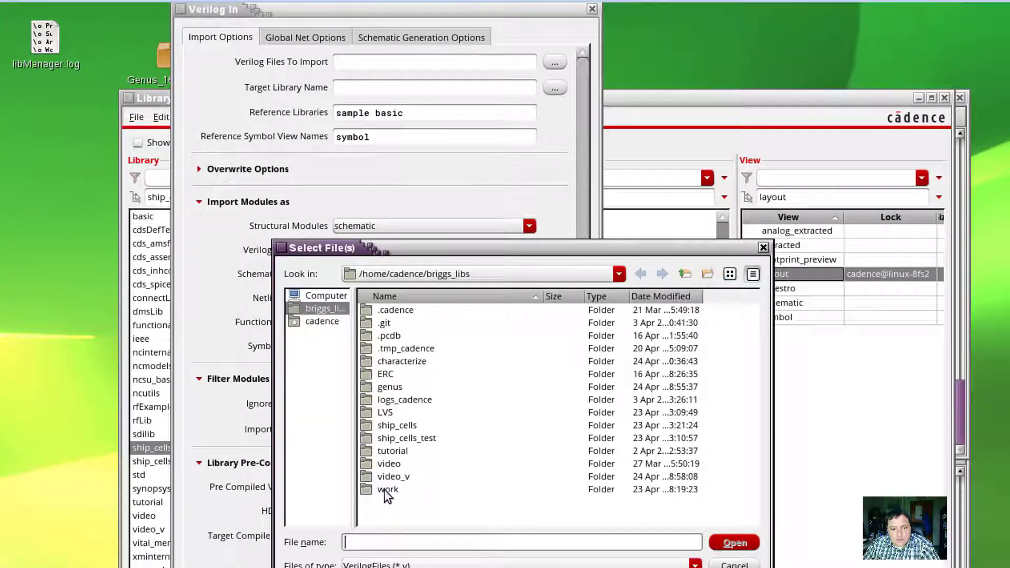
pyautogui.doubleClick(390, 386)
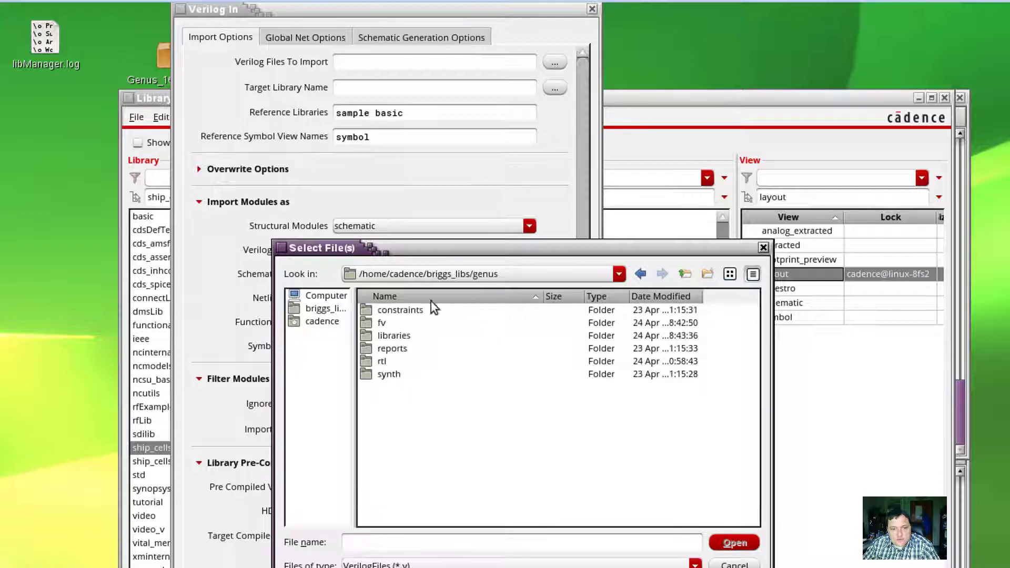
pyautogui.click(438, 272)
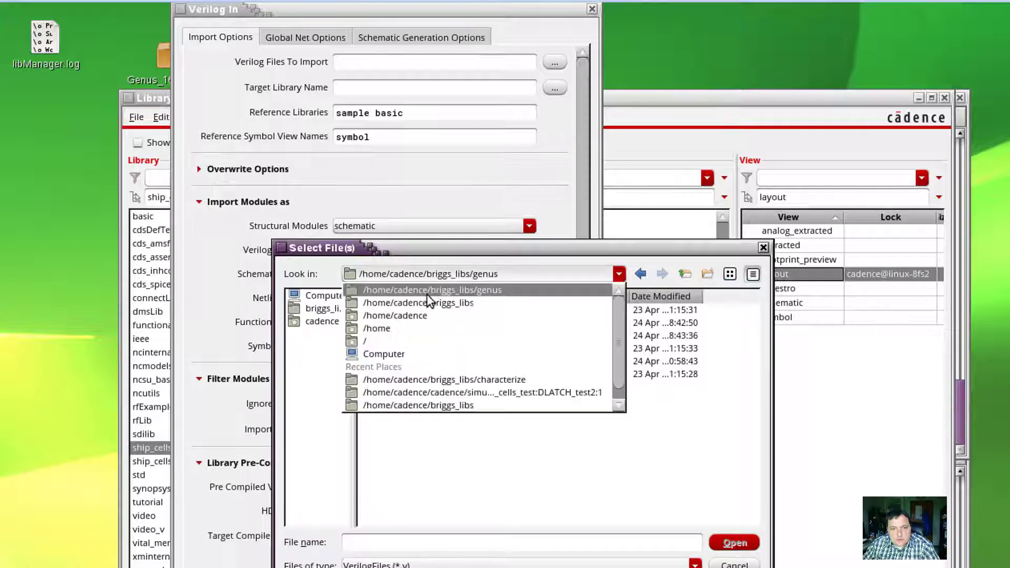
pyautogui.click(402, 316)
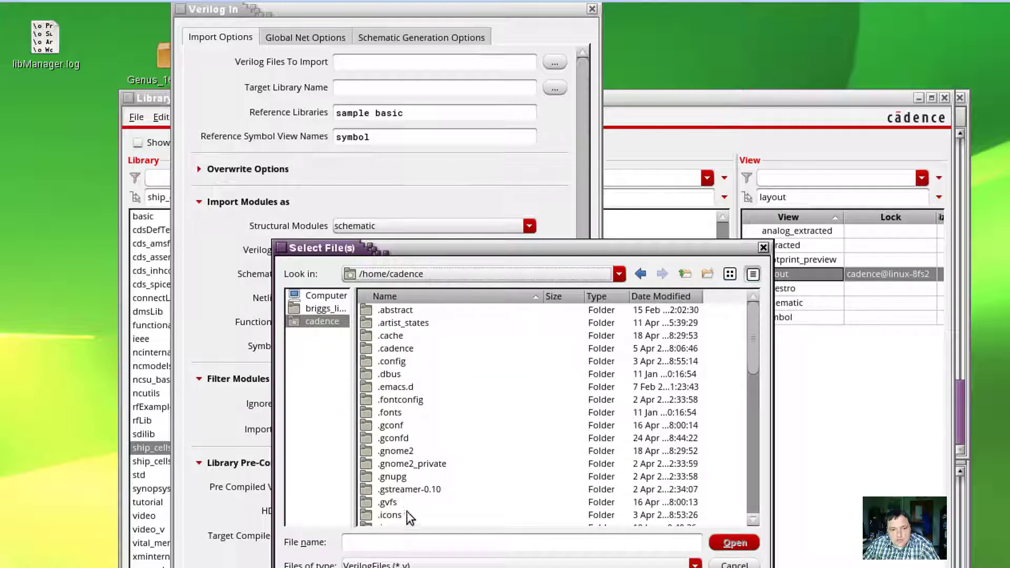
pyautogui.scroll(-10, 400, 489)
pyautogui.doubleClick(399, 437)
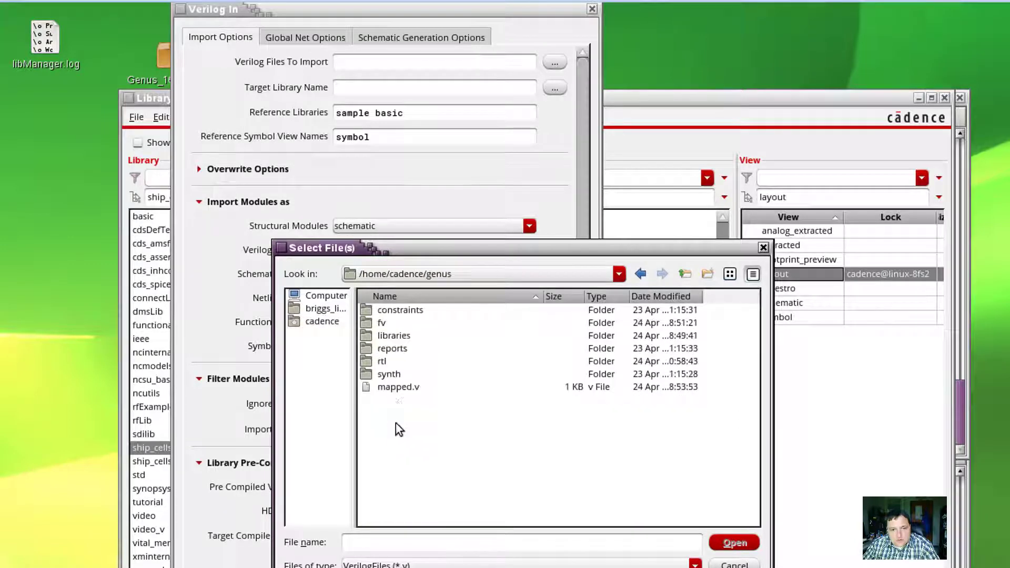
pyautogui.doubleClick(399, 385)
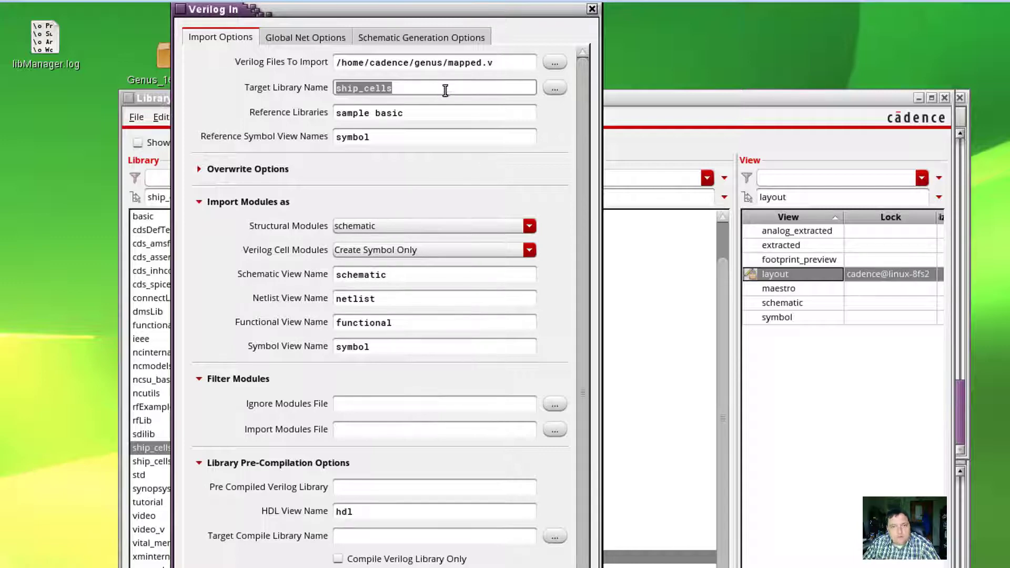
# Replace the Verilog import's reference libraries with ship_cells
pyautogui.click(363, 113)
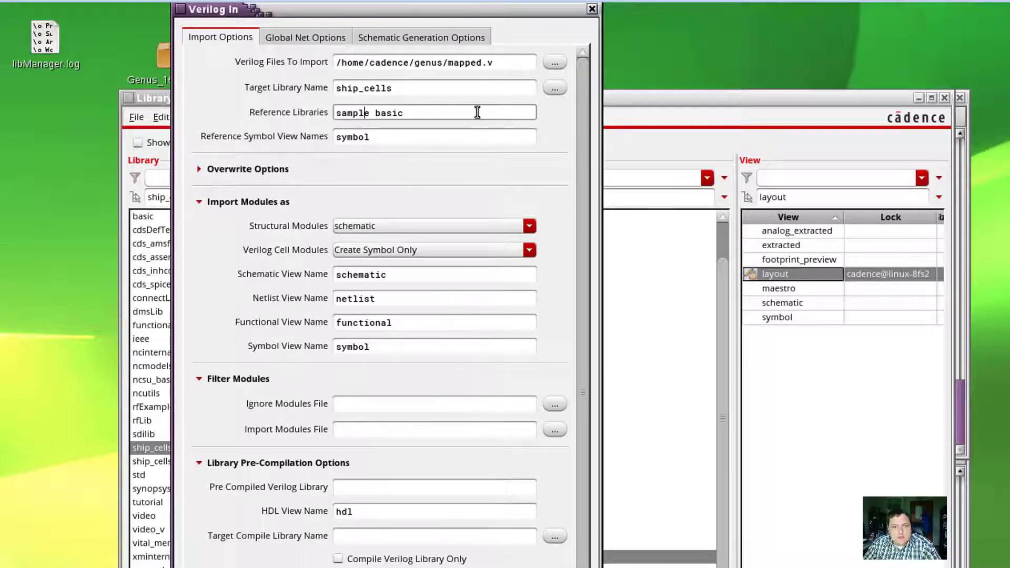
pyautogui.tripleClick(477, 112)
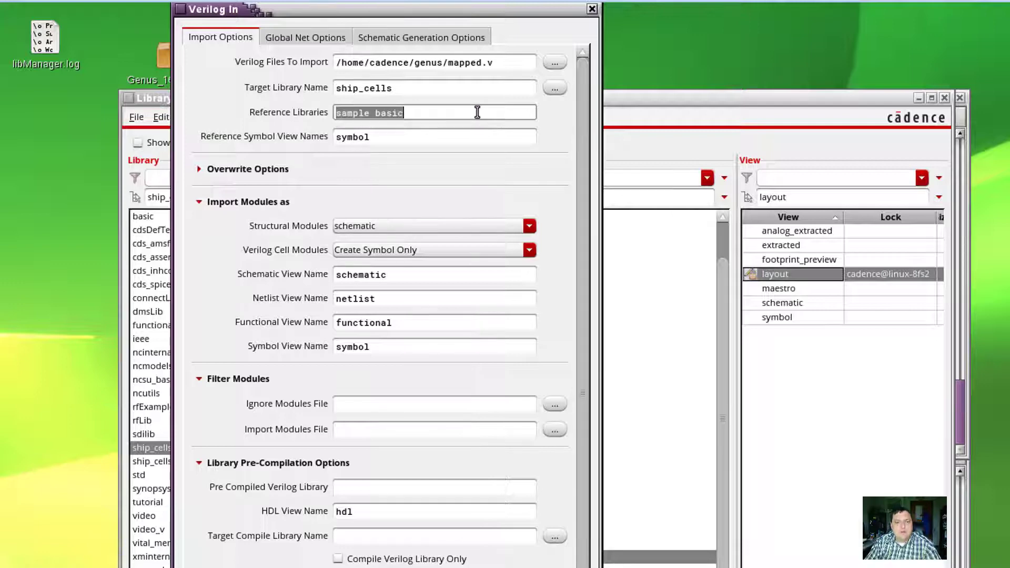
pyautogui.press('BackSpace')
pyautogui.write('ship_c')
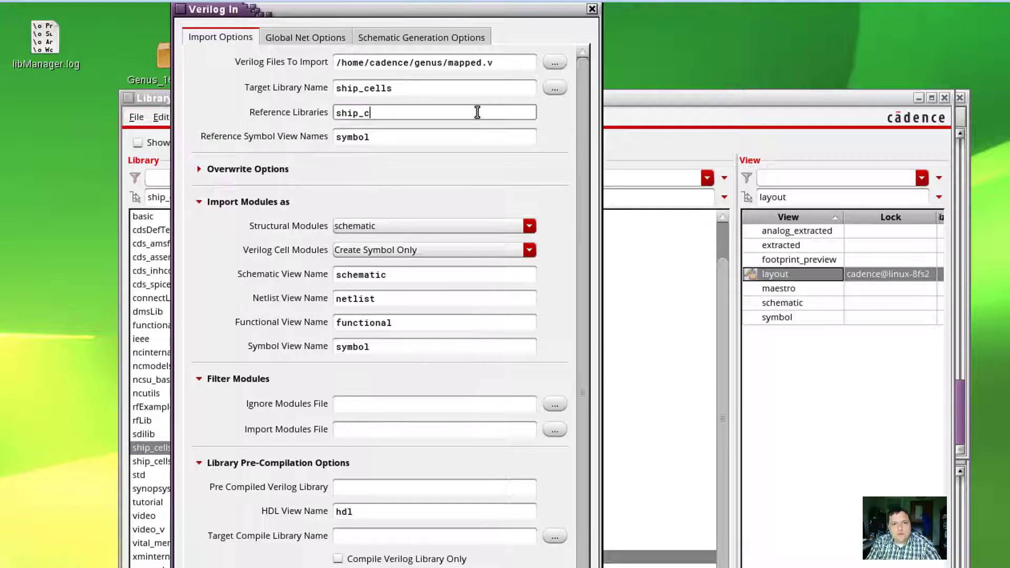
pyautogui.write('ells')
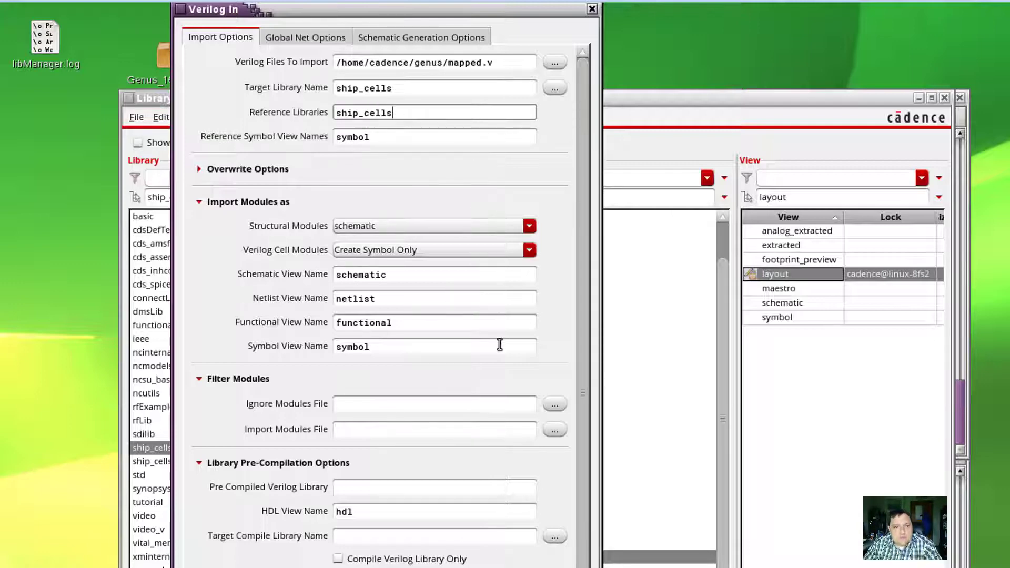
# Review the global net and schematic generation options of the Verilog import and run the import
pyautogui.scroll(-1, 378, 263)
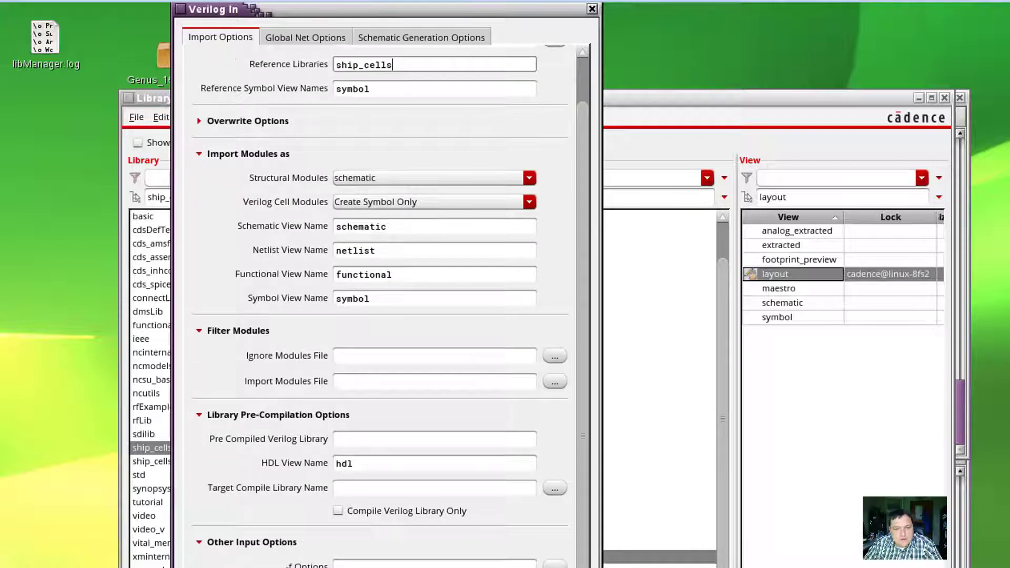
pyautogui.scroll(1, 322, 142)
pyautogui.click(296, 47)
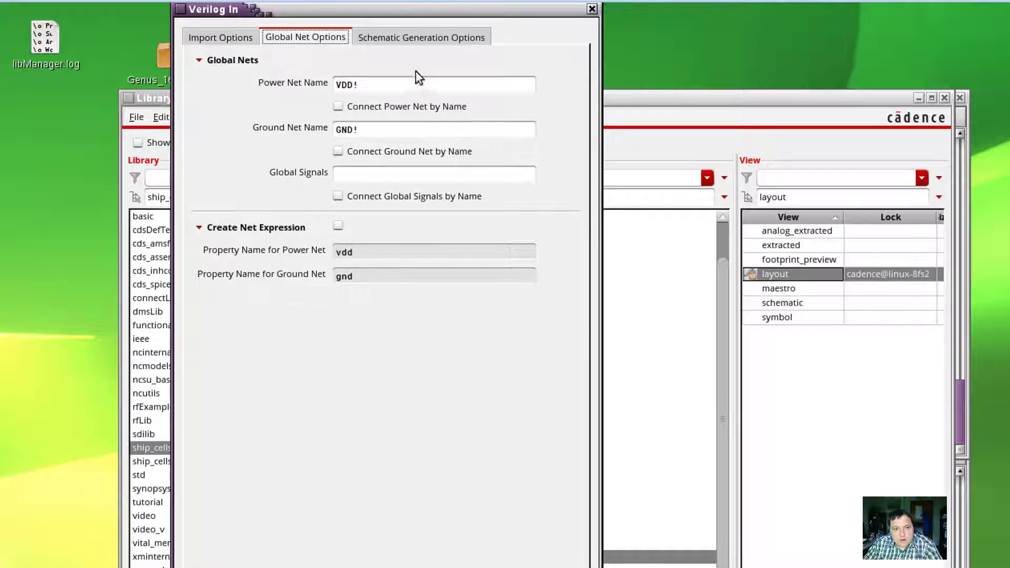
pyautogui.click(450, 38)
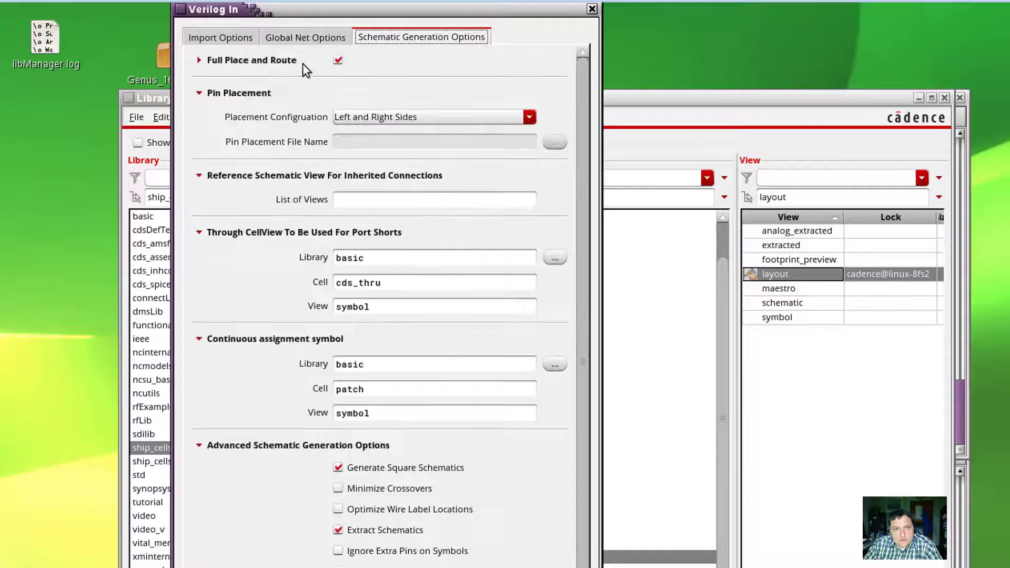
pyautogui.scroll(-3, 334, 340)
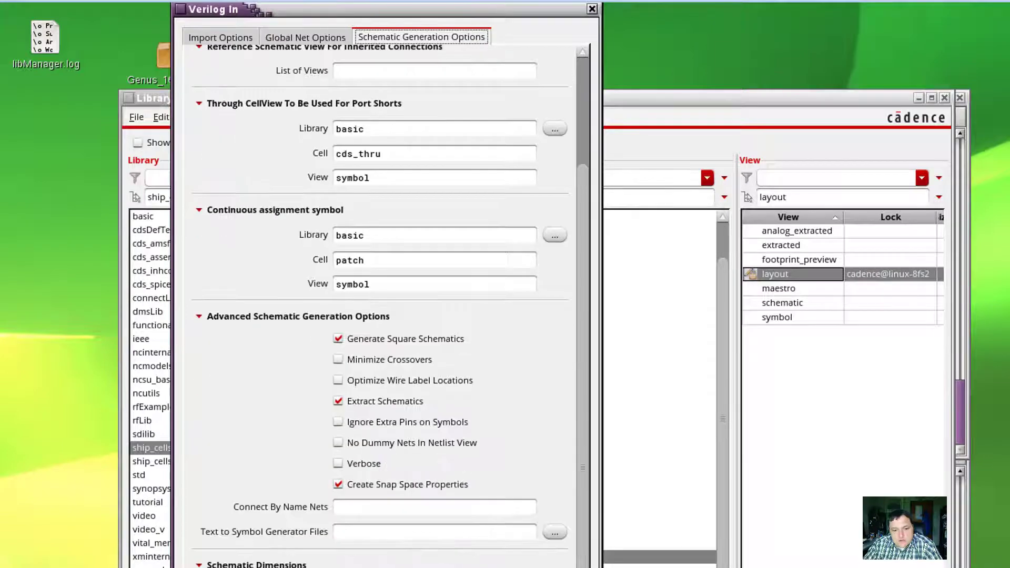
pyautogui.scroll(3, 333, 339)
pyautogui.click(233, 44)
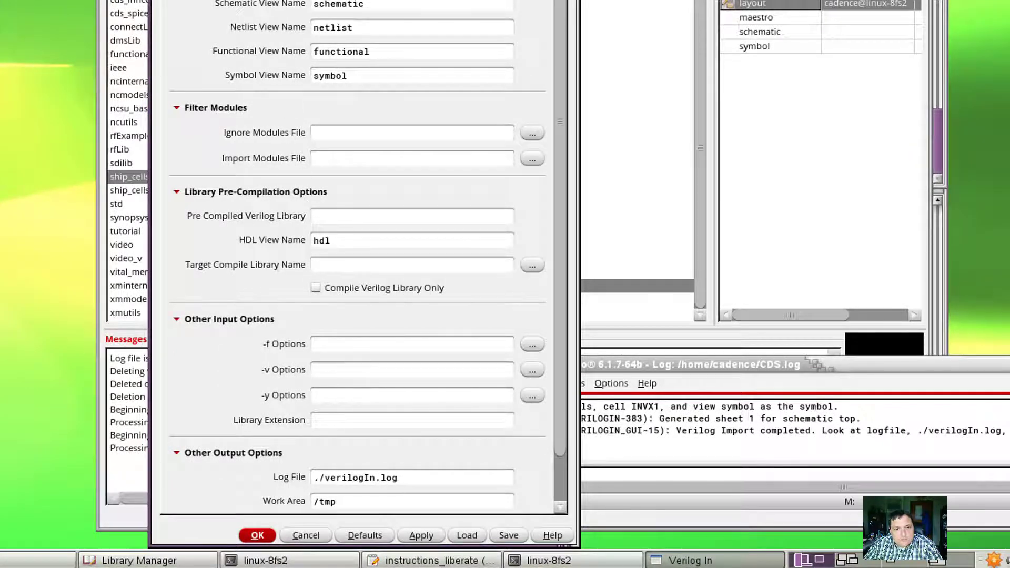
pyautogui.scroll(1, 357, 258)
pyautogui.scroll(-1, 358, 257)
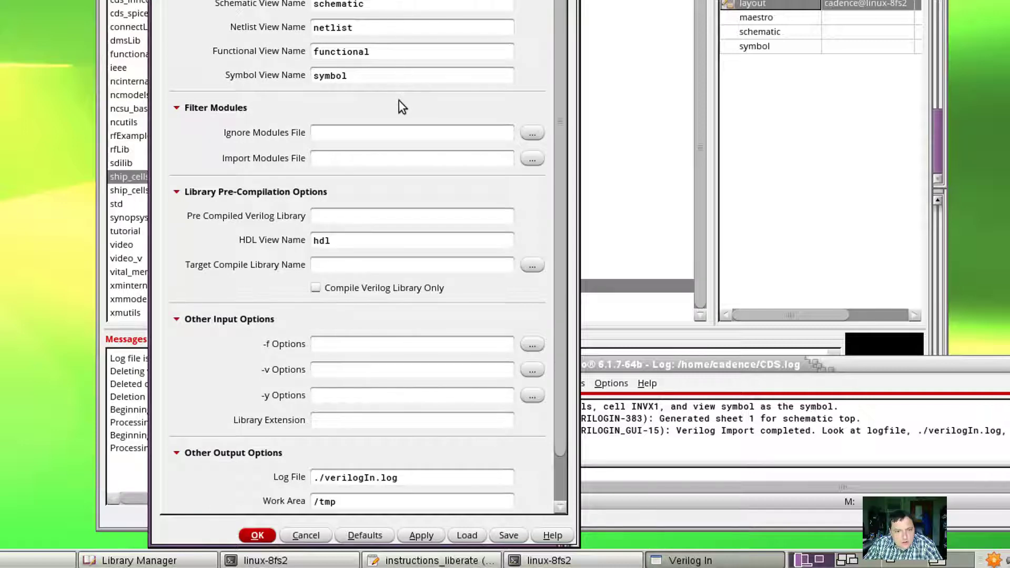
# Confirm the Verilog import settings to run the import again, and read through the import log file
pyautogui.click(251, 541)
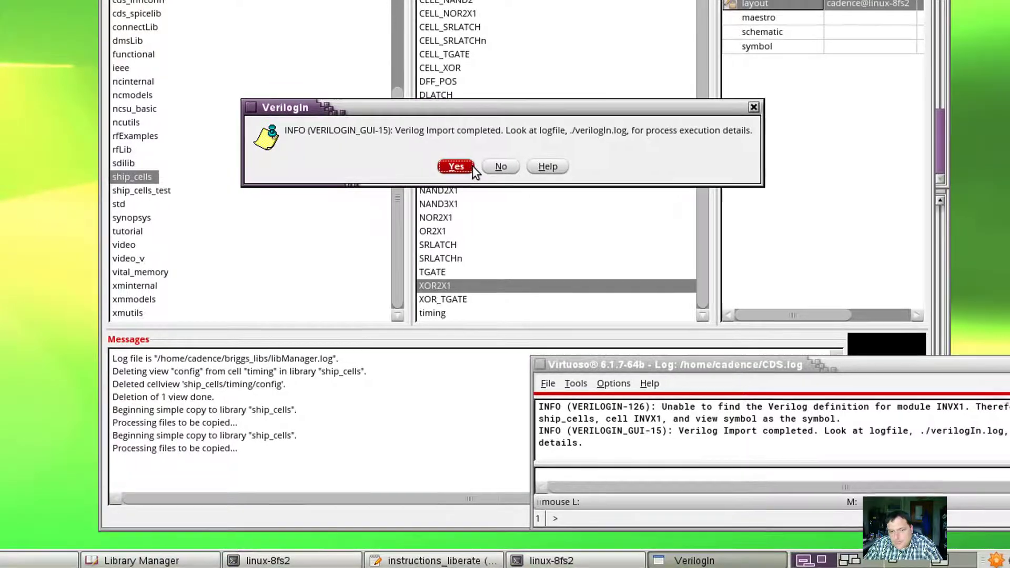
pyautogui.click(469, 167)
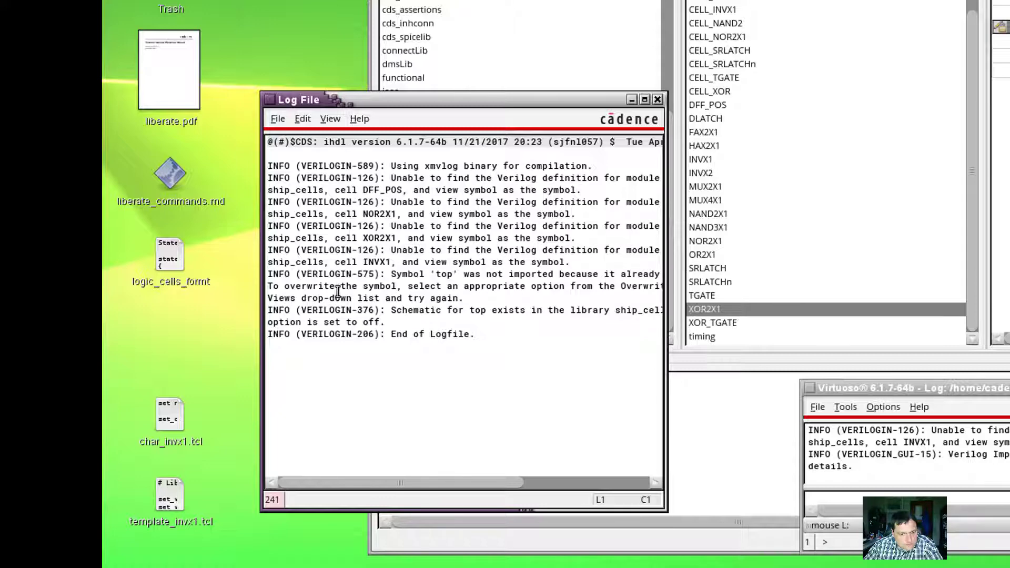
pyautogui.moveTo(355, 483); pyautogui.dragTo(513, 486)
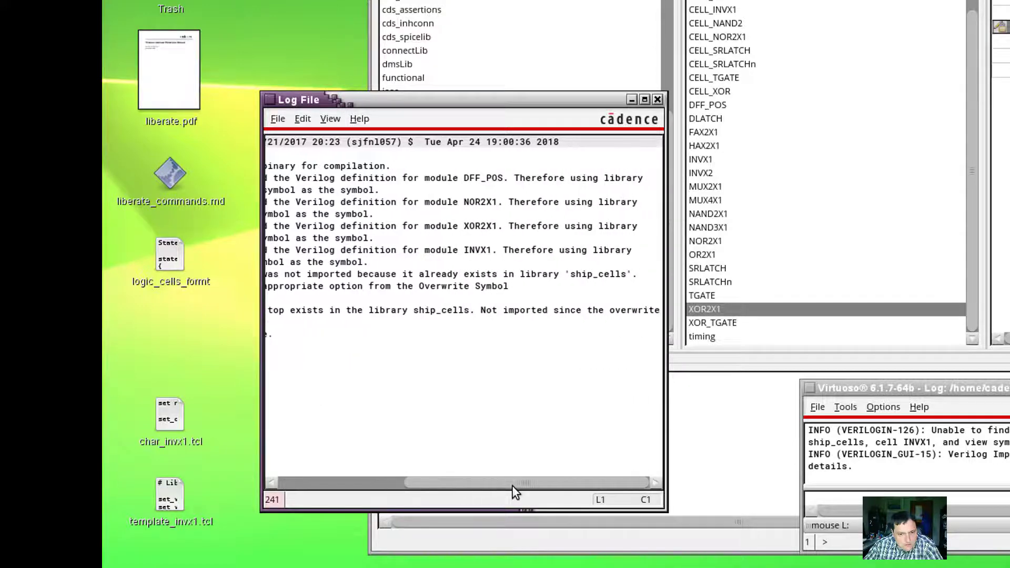
# Refresh the Library Manager's in-memory data from disk for all listed ship_cells cells
pyautogui.click(801, 295)
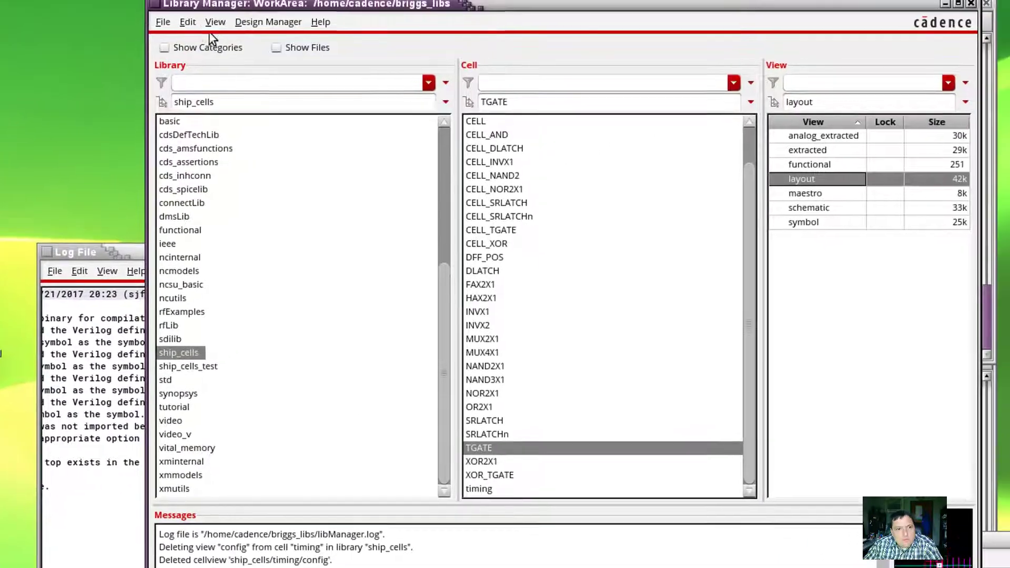
pyautogui.click(196, 35)
pyautogui.click(218, 73)
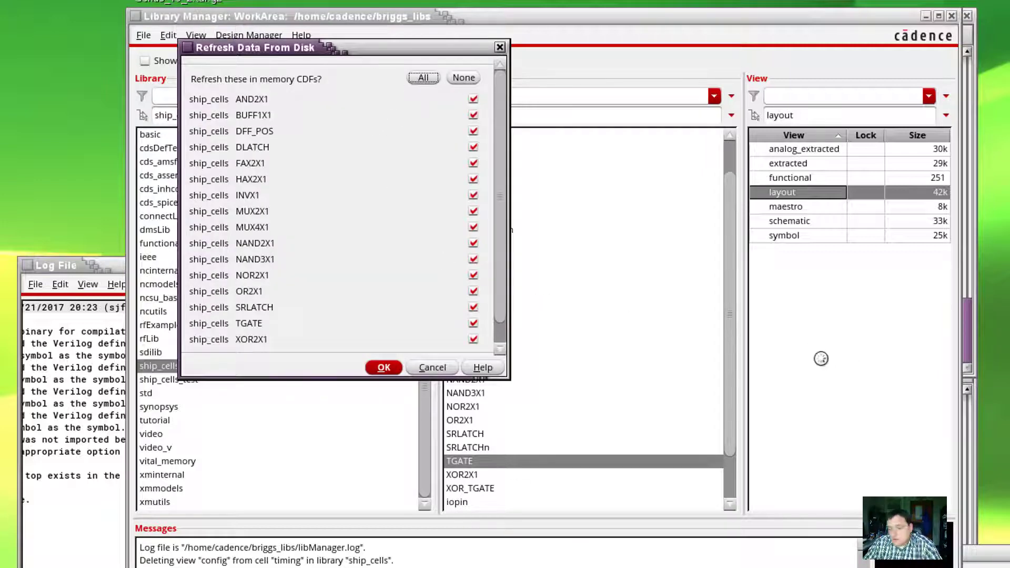
pyautogui.click(386, 367)
# Inspect the schematic and symbol views of the top cell in ship_cells, closing each one after viewing
pyautogui.click(457, 499)
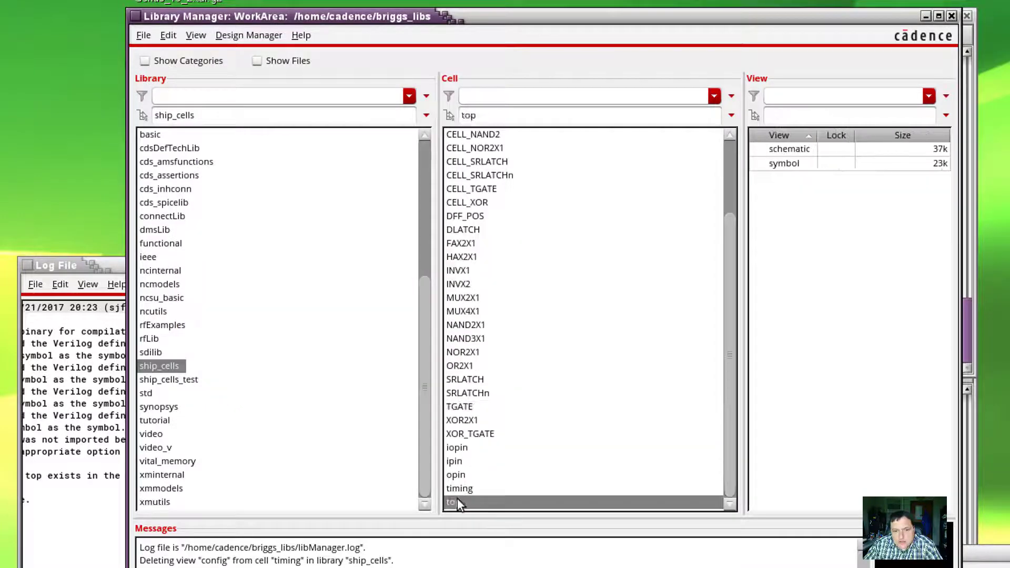
pyautogui.hotkey('ctrl', 'o')
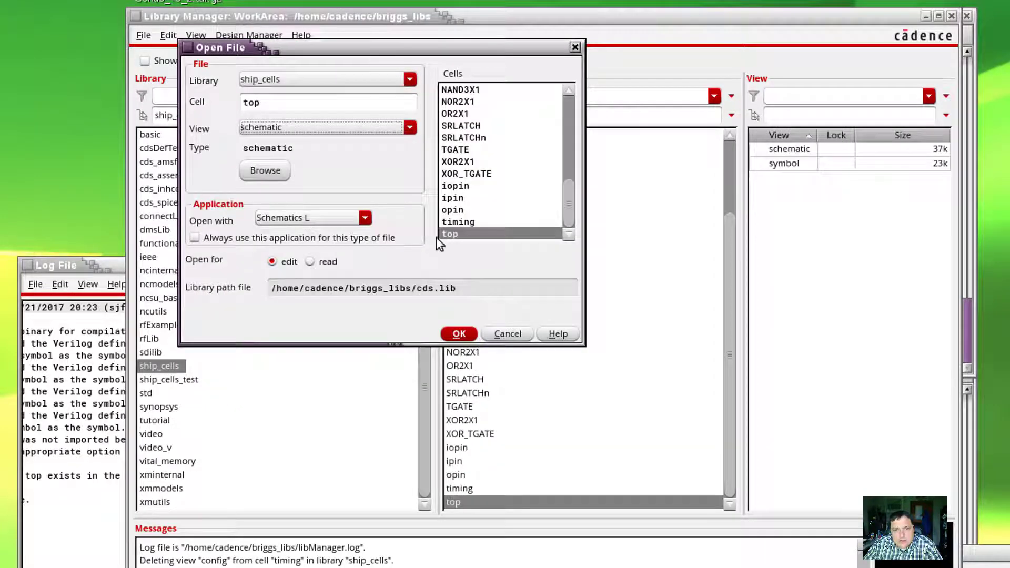
pyautogui.click(506, 334)
pyautogui.click(785, 150)
pyautogui.doubleClick(785, 150)
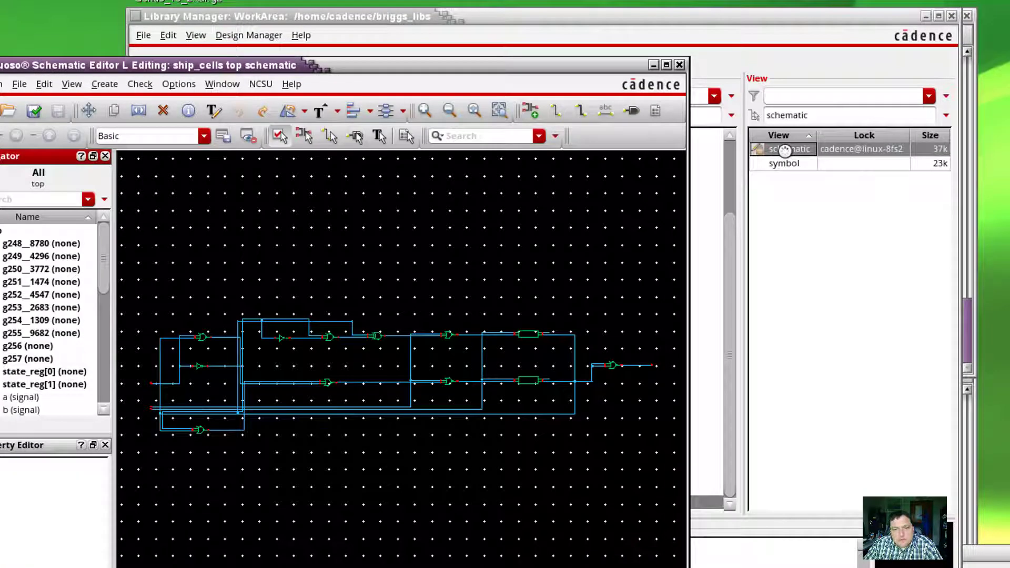
pyautogui.click(679, 65)
pyautogui.doubleClick(784, 163)
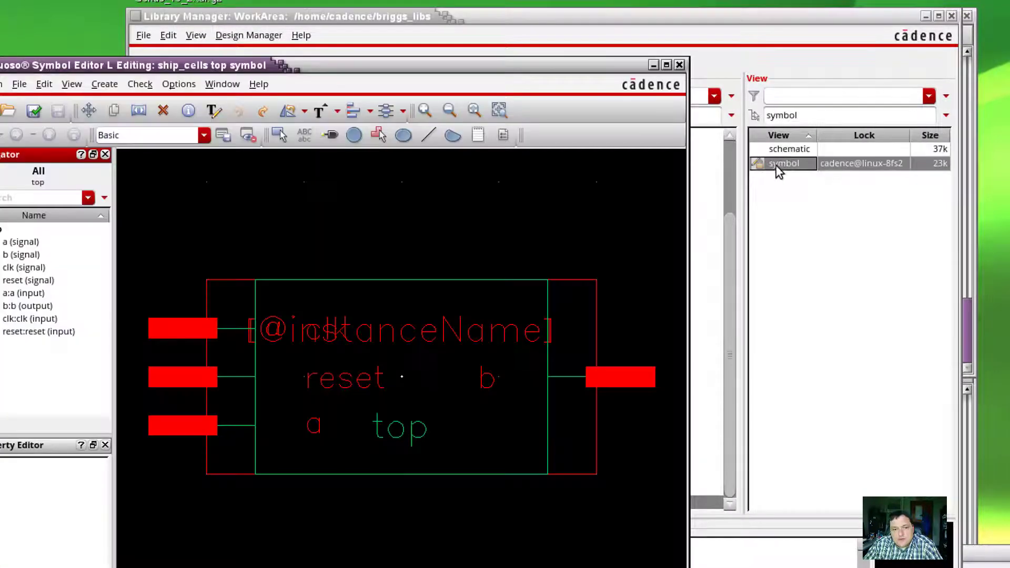
pyautogui.click(679, 64)
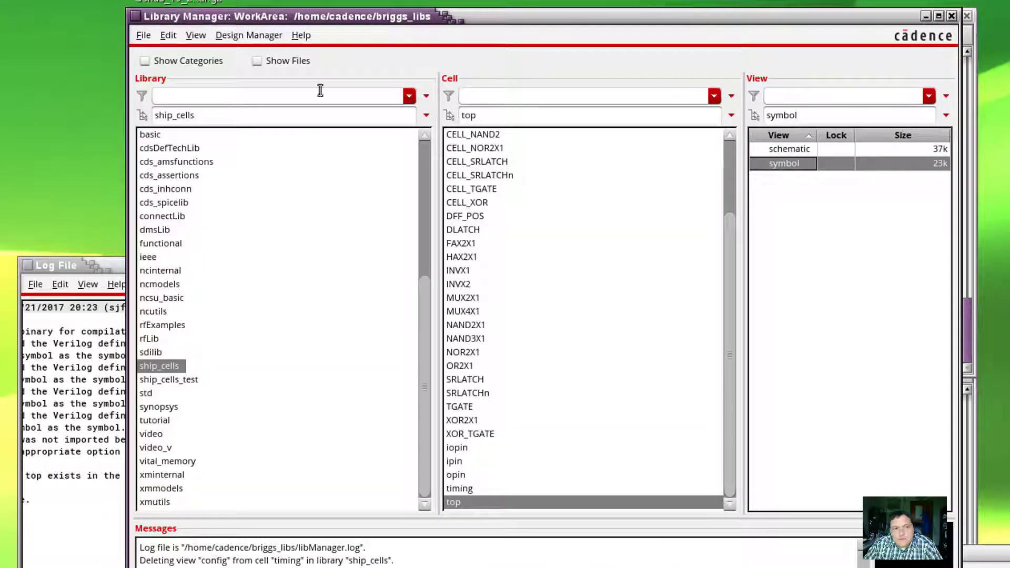
pyautogui.click(144, 36)
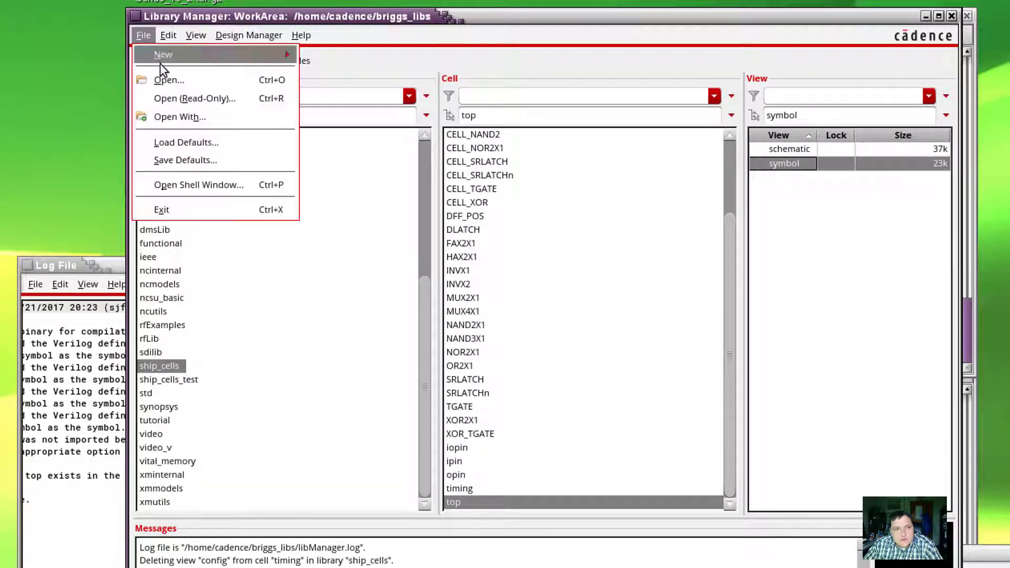
pyautogui.moveTo(165, 56)
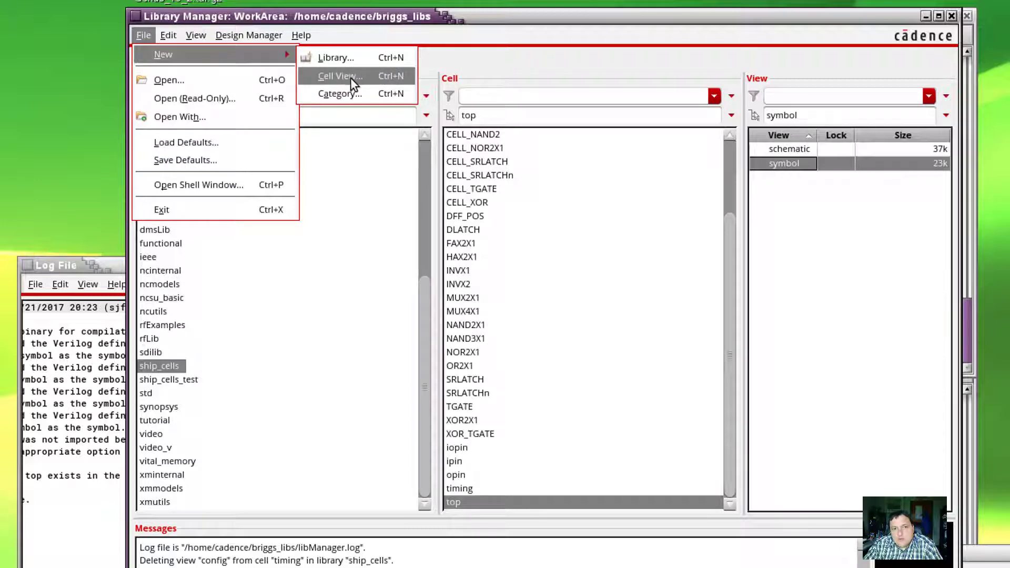
pyautogui.click(803, 208)
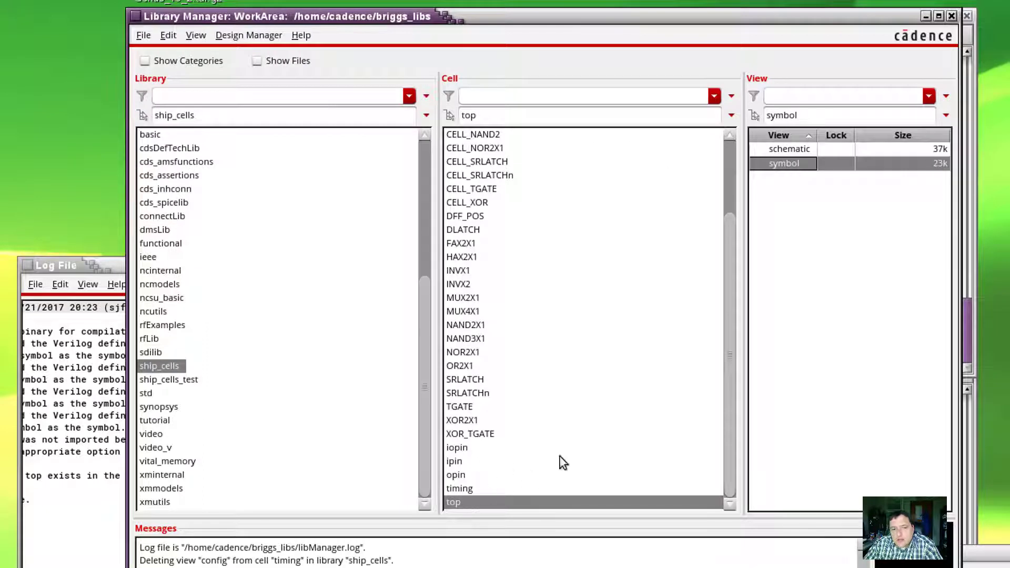
# Reopen the top cell's schematic view to look over the imported gates and wiring, and close it
pyautogui.click(781, 150)
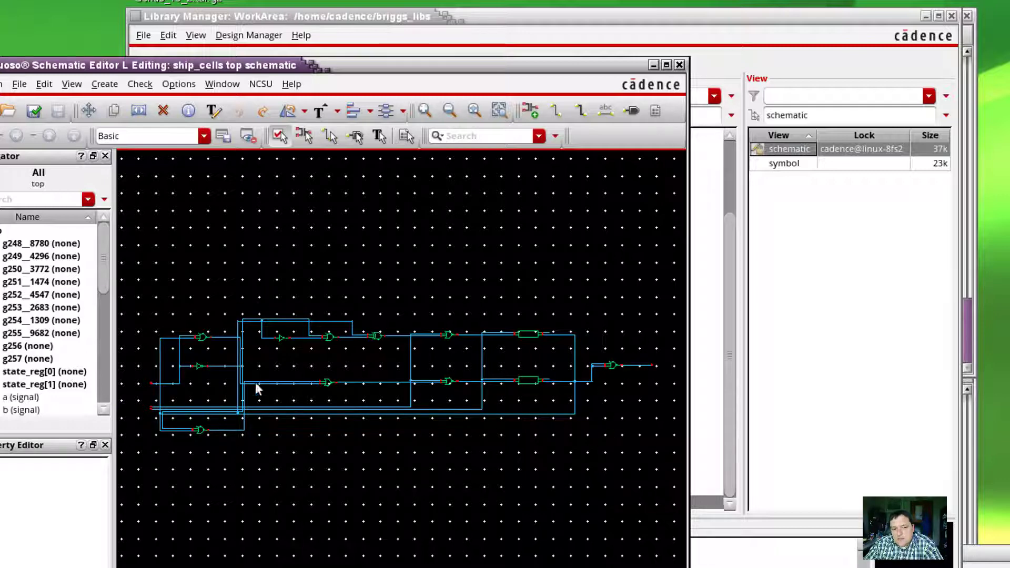
pyautogui.click(679, 64)
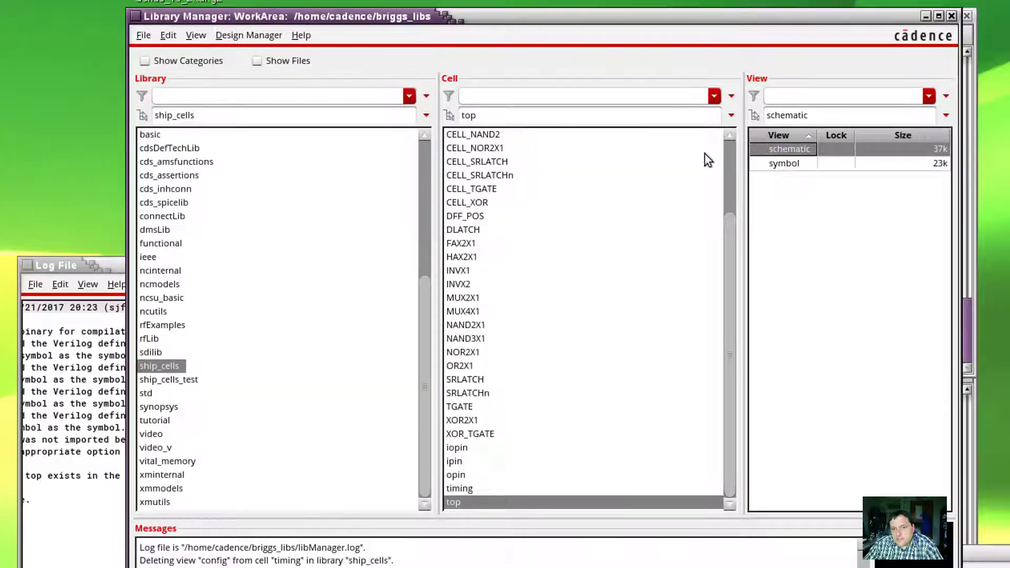